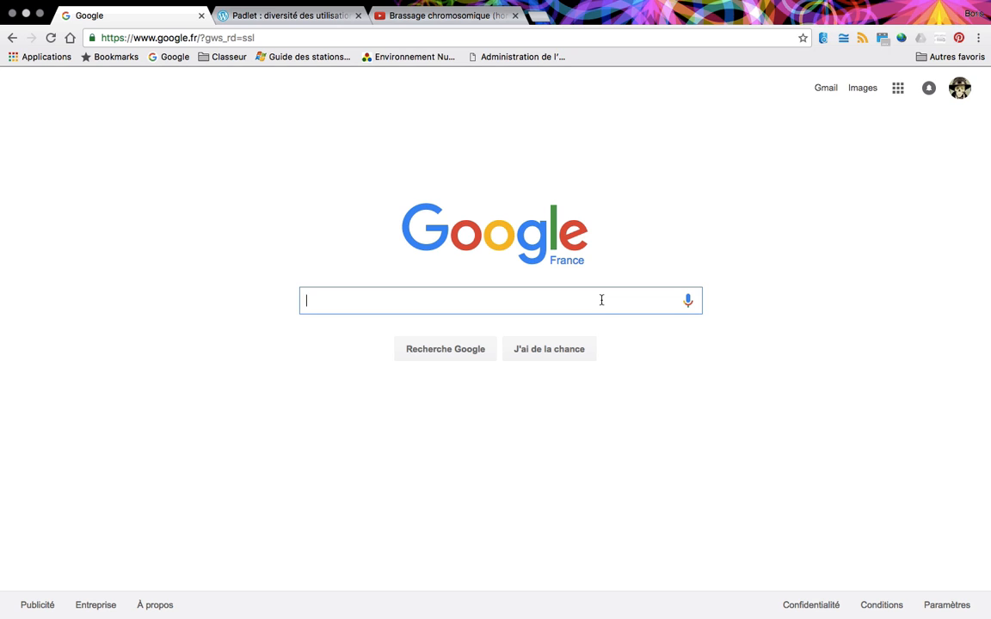
Step: Search Google for "padlet", open the official fr.padlet.com site and go to its sign-up page
text(padlet)
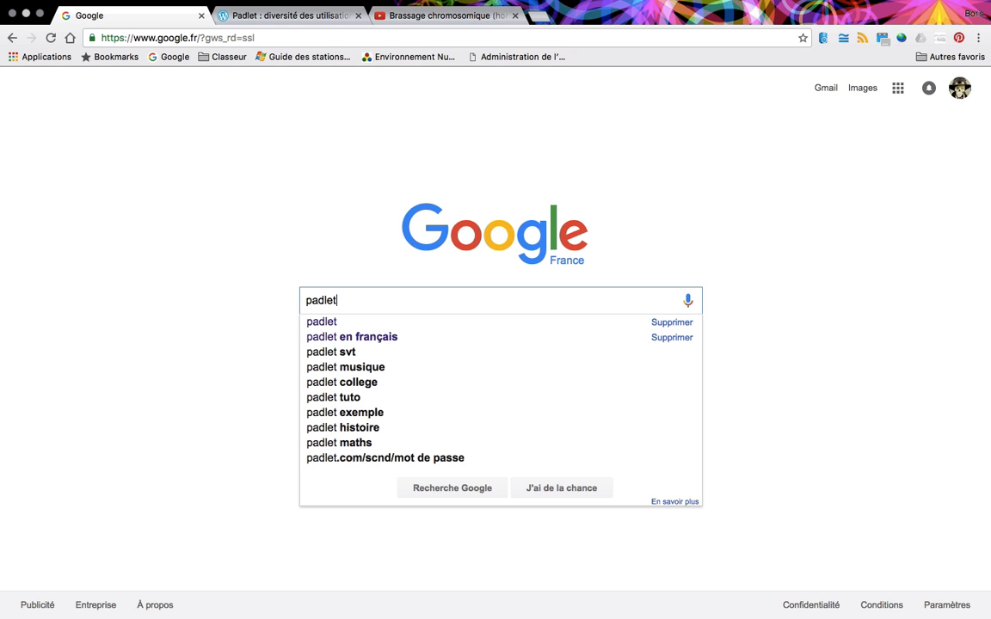
key(Return)
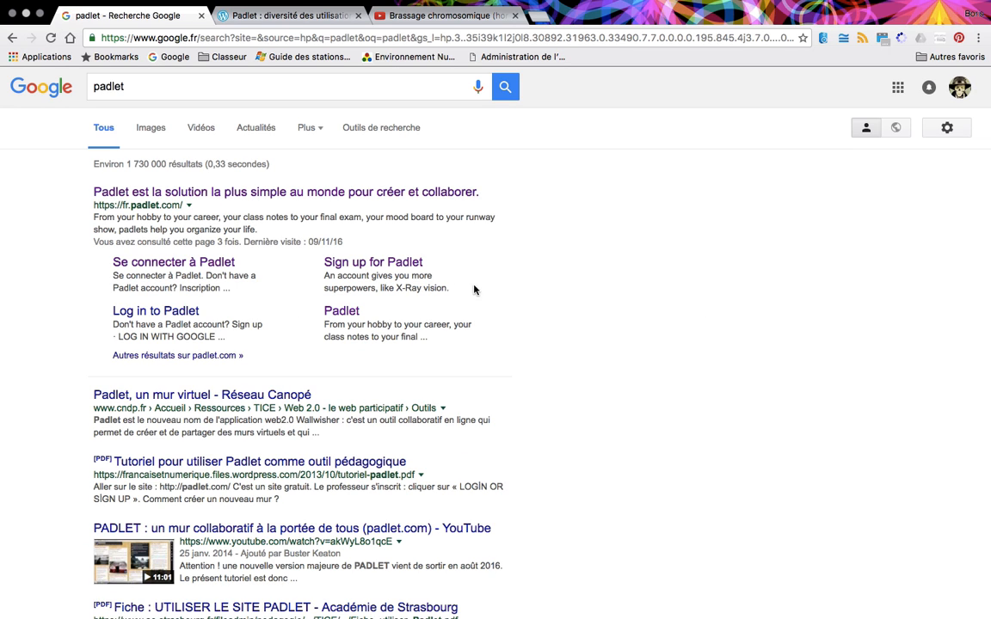
click(453, 193)
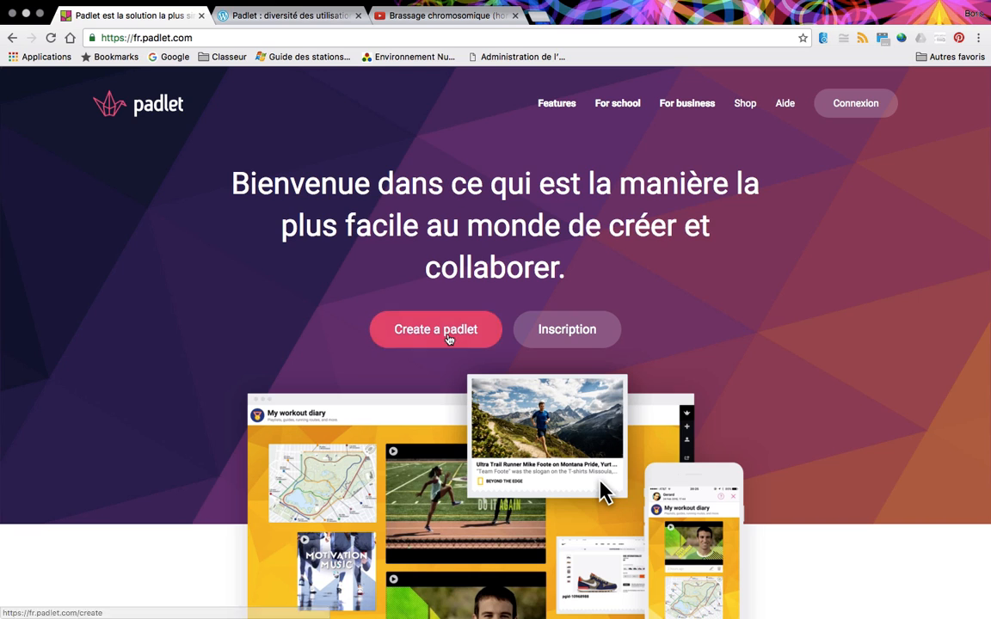
click(584, 332)
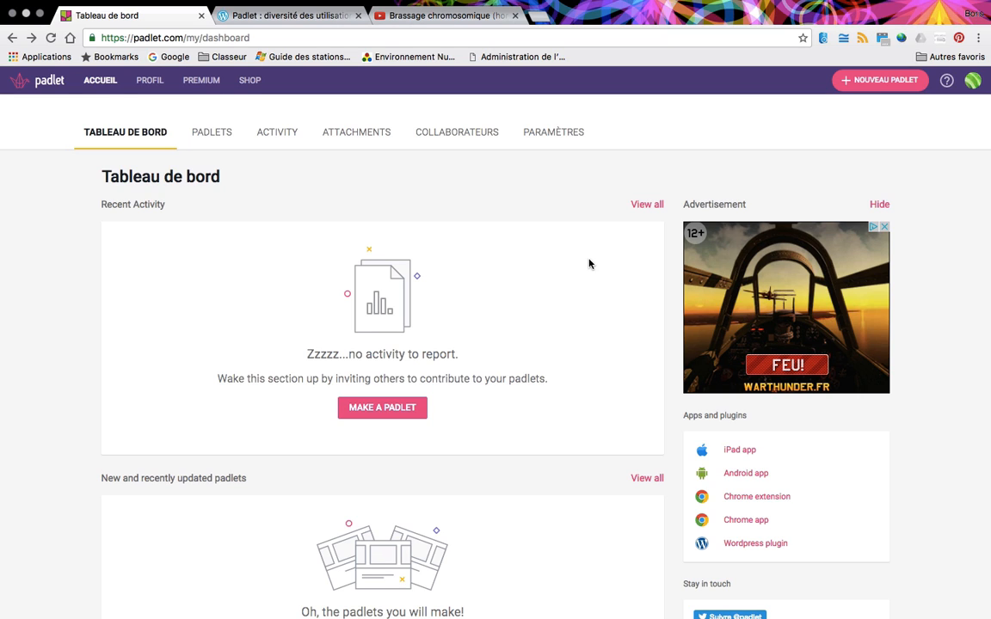
Step: Create a new padlet and title it "Padlet trop bien !!!"
click(886, 83)
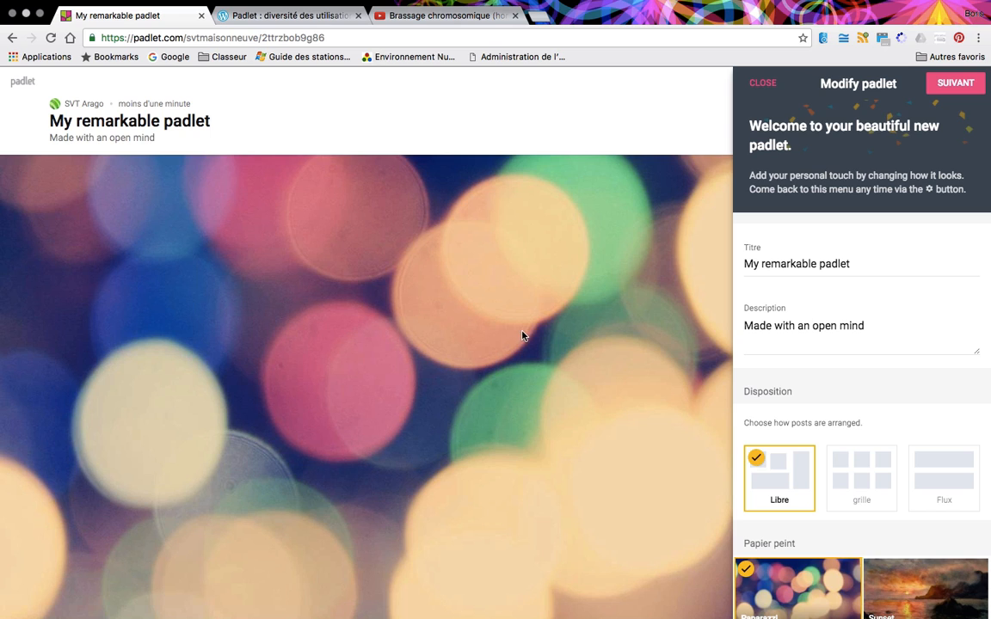
triple_click(768, 263)
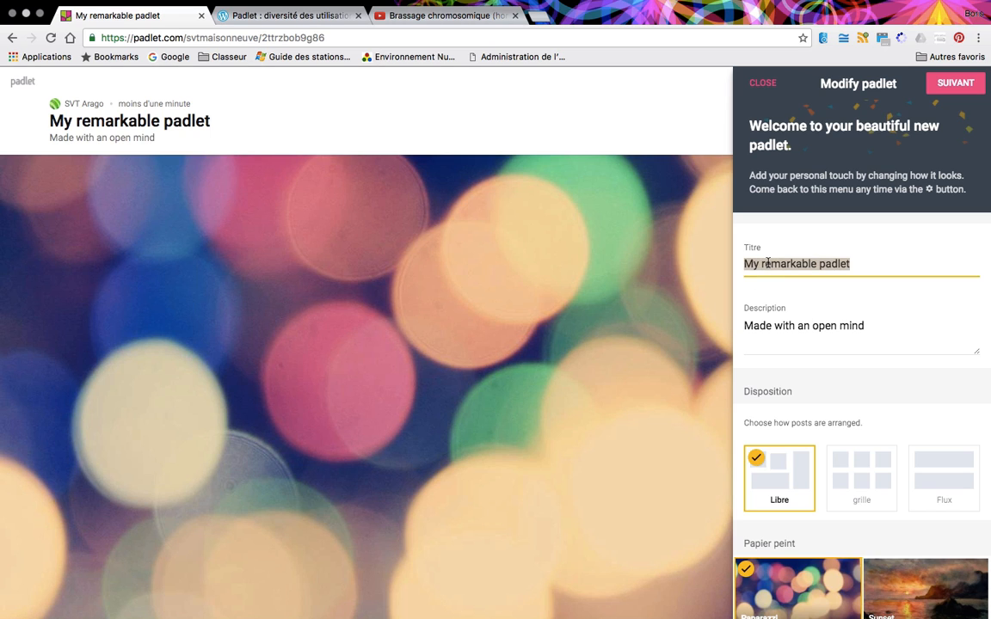
text(Padlet )
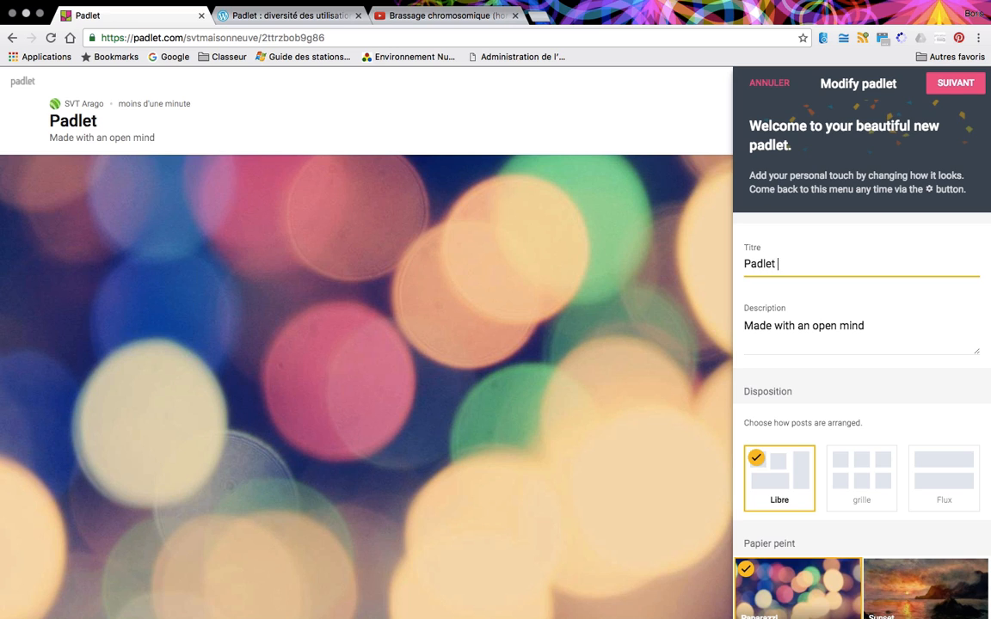
text(trop bien)
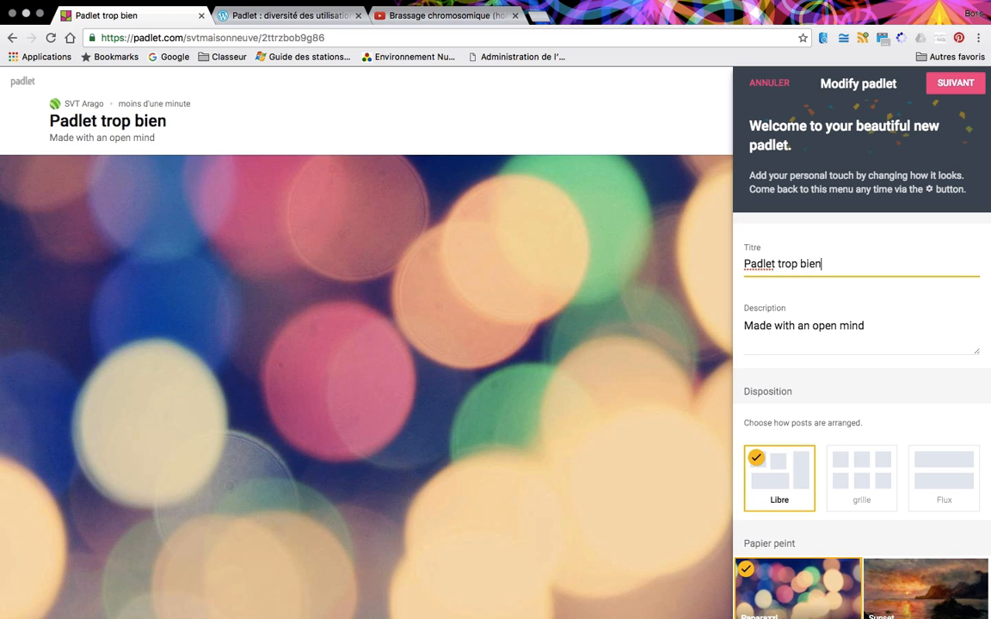
text( !!!)
Step: Replace the padlet's description with "A vous de jouer !!"
key(Tab)
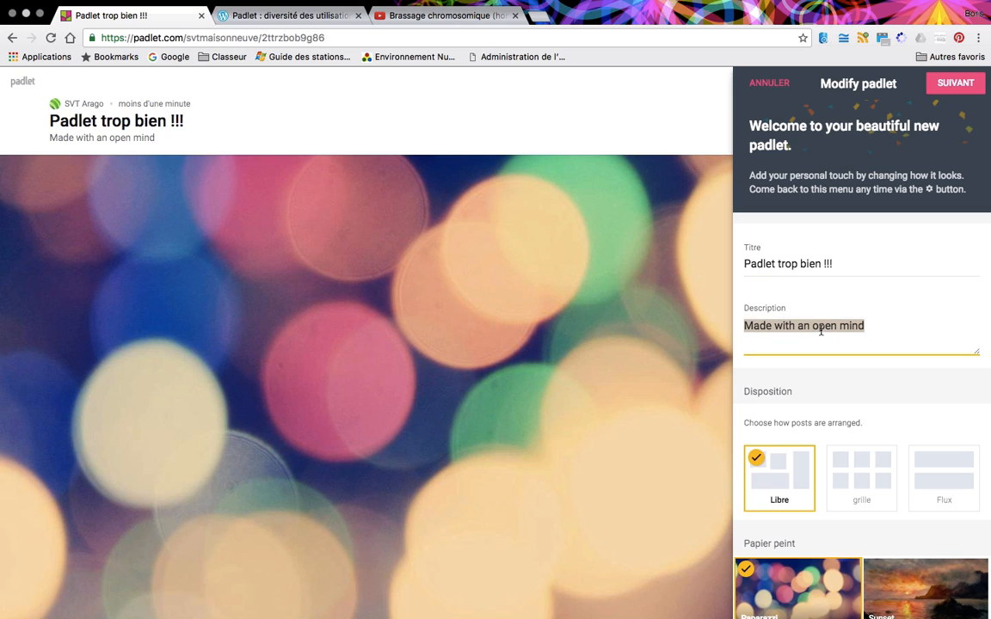
text(A)
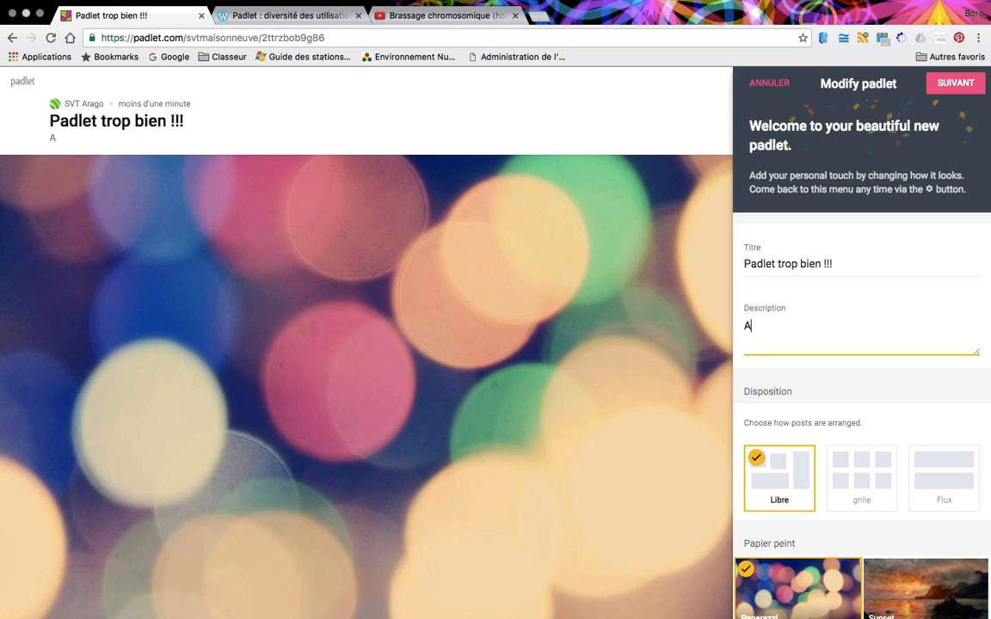
text( vous de jouer !!)
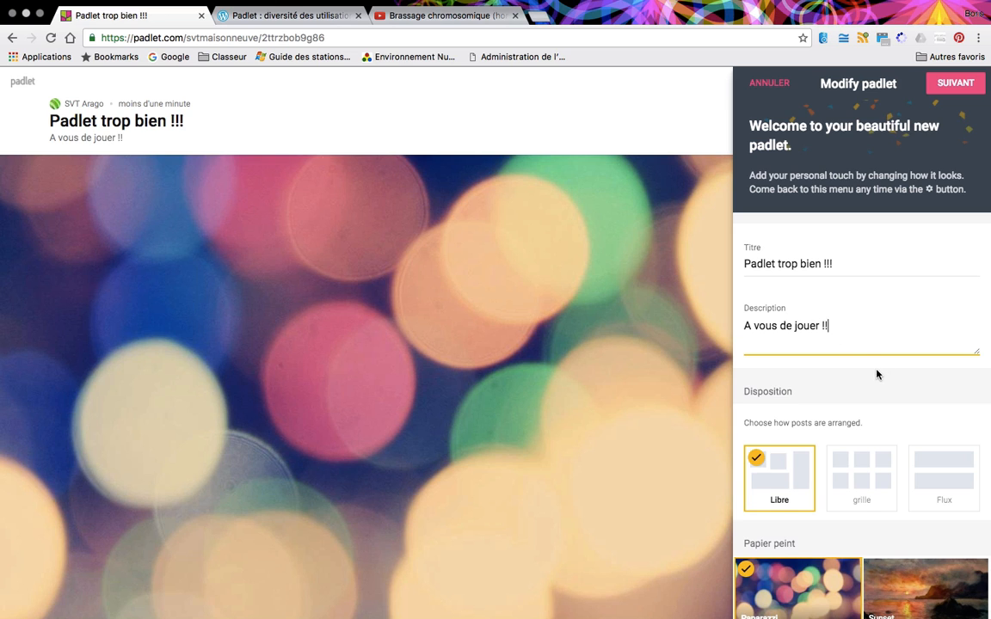
Step: Set the padlet's wallpaper to Map from the full gallery and return to the padlet settings
scroll(877, 374, down, 3)
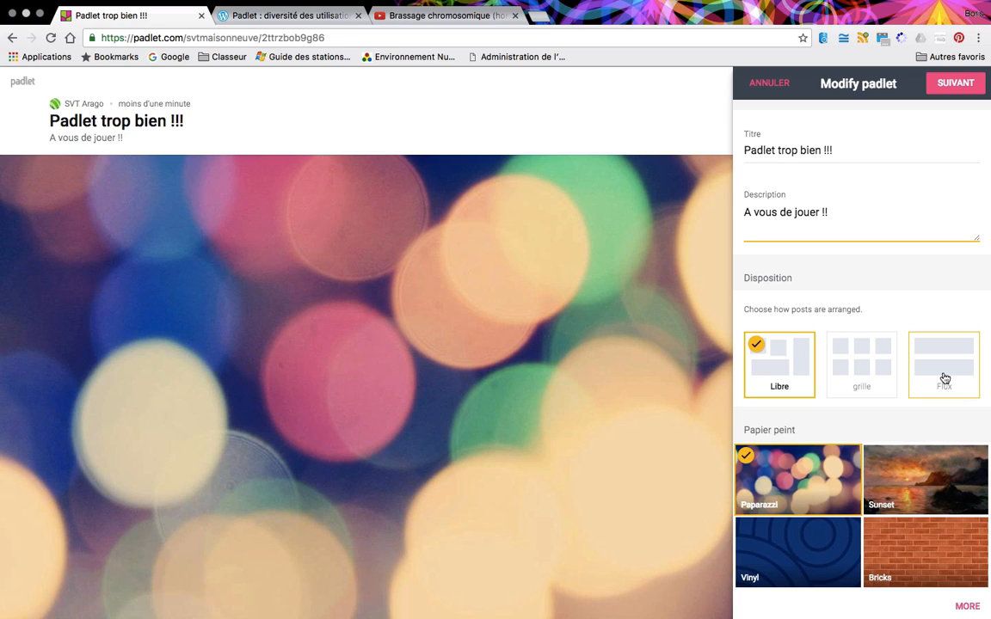
scroll(944, 378, down, 3)
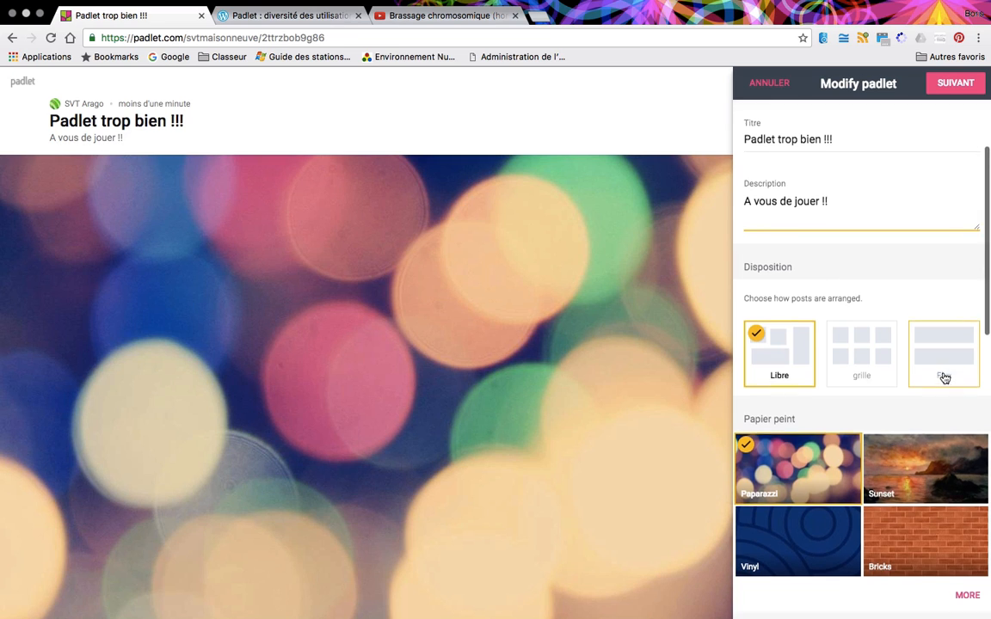
scroll(944, 377, down, 3)
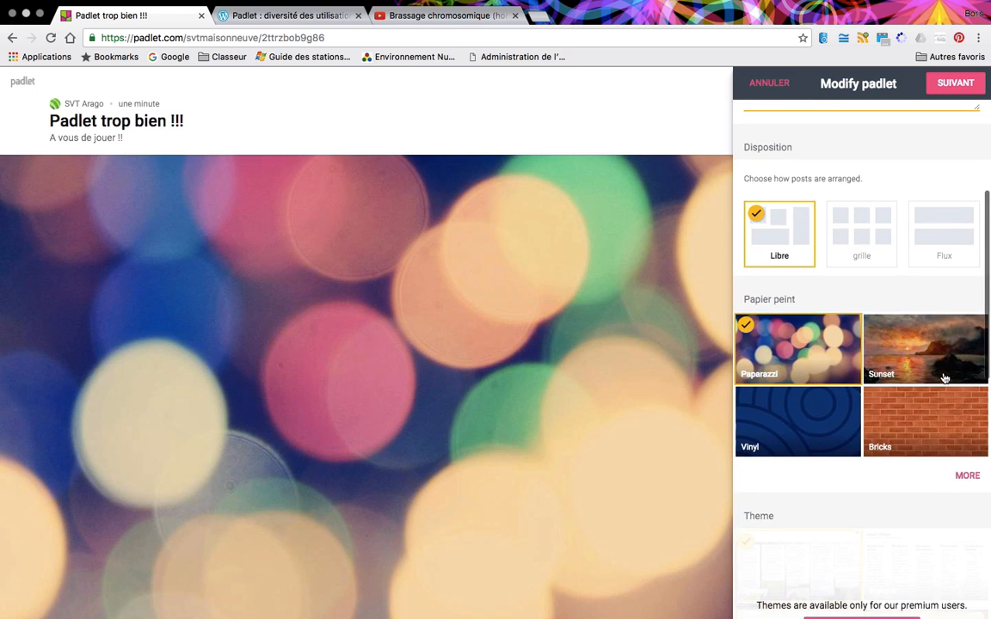
click(963, 419)
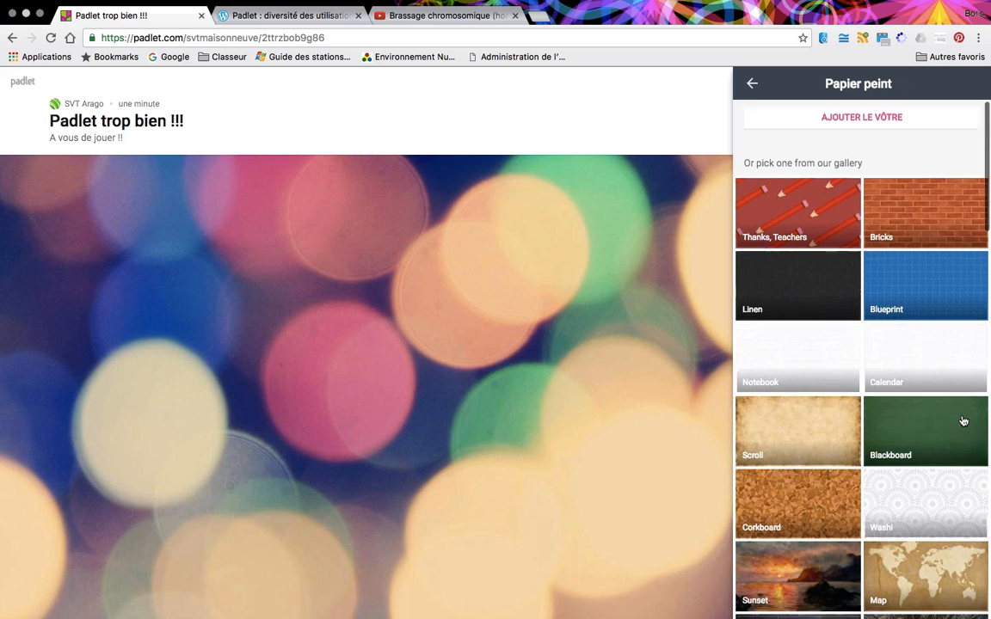
scroll(961, 420, down, 2)
click(930, 515)
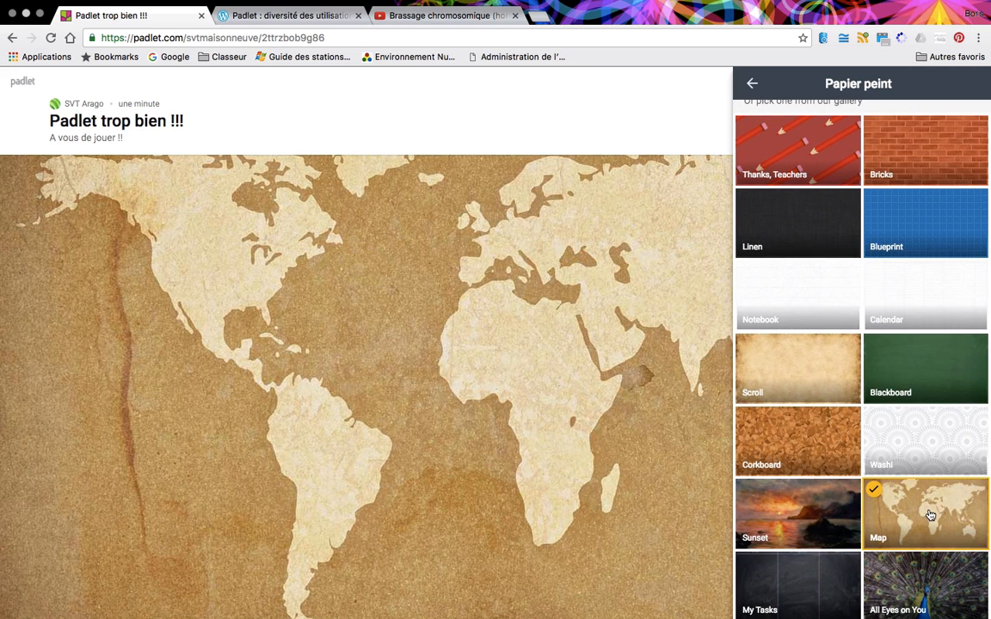
click(754, 84)
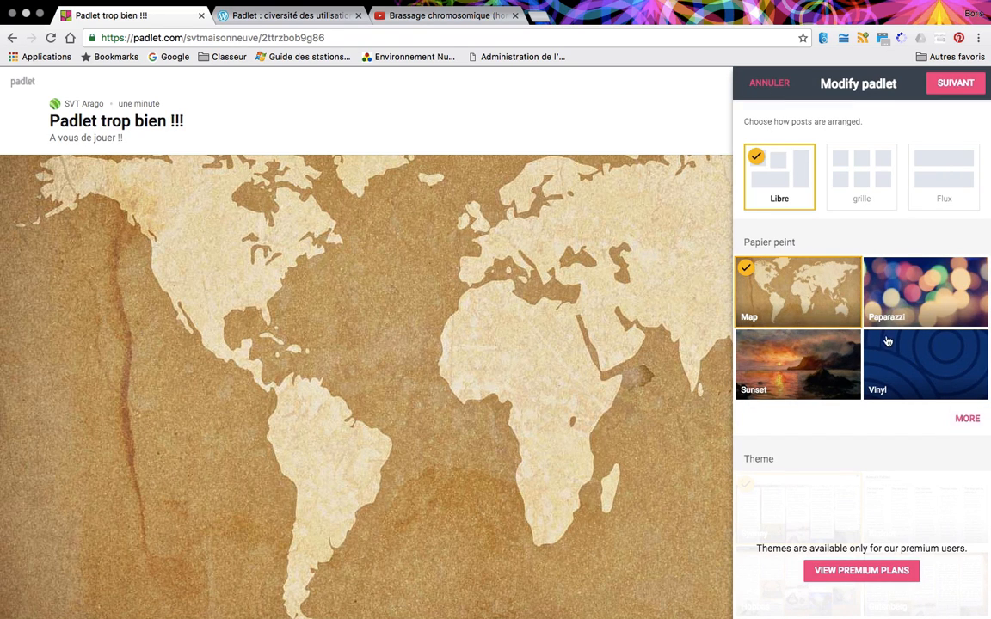
Step: Proceed through the People & Privacy settings, keeping Secret with write access, and finish the setup to start posting
scroll(915, 148, up, 5)
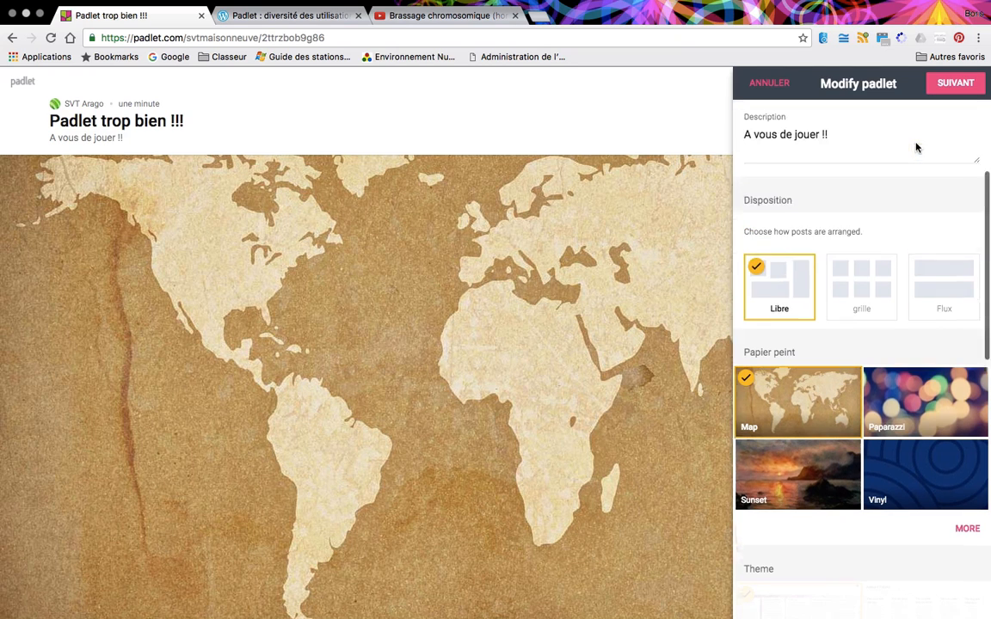
click(950, 86)
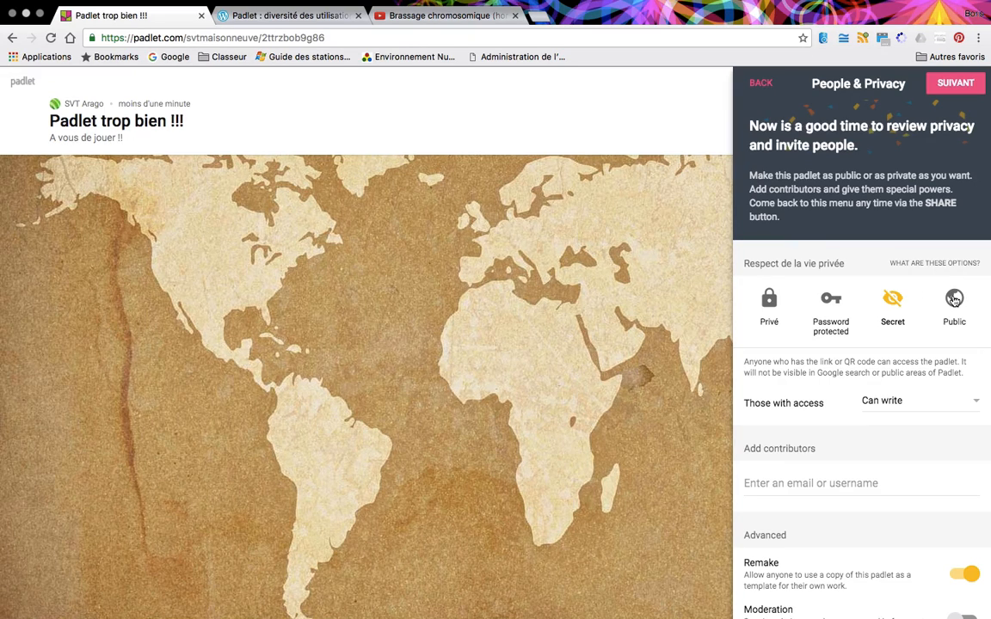
scroll(954, 299, down, 2)
scroll(937, 335, up, 2)
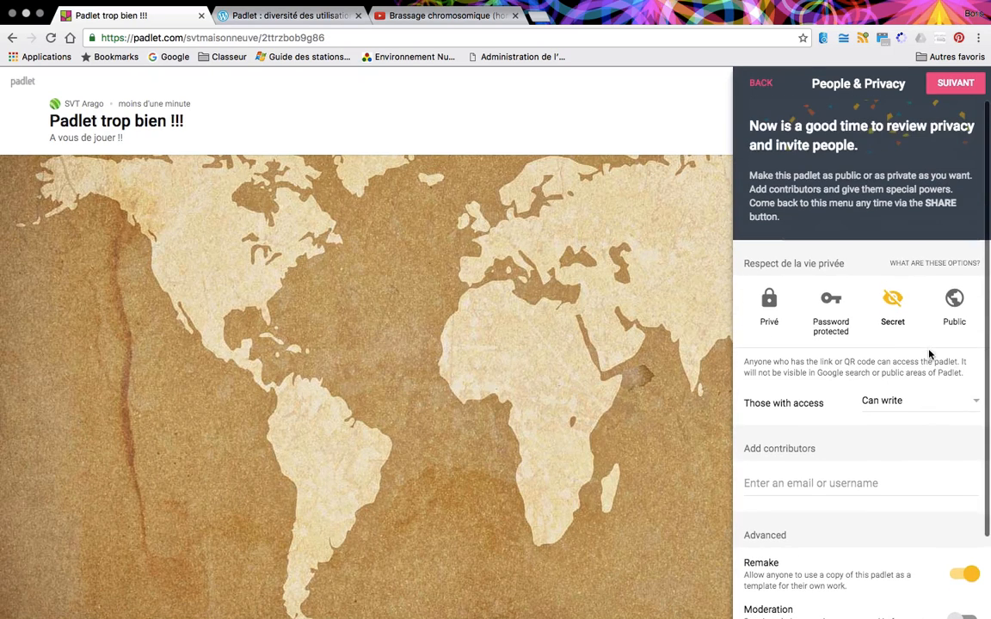
click(956, 83)
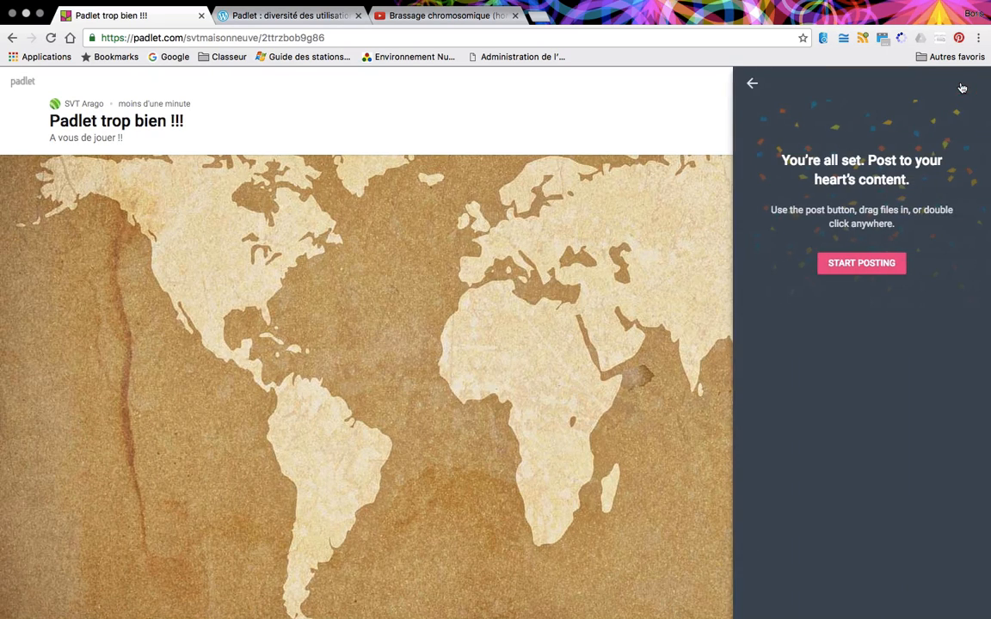
click(861, 263)
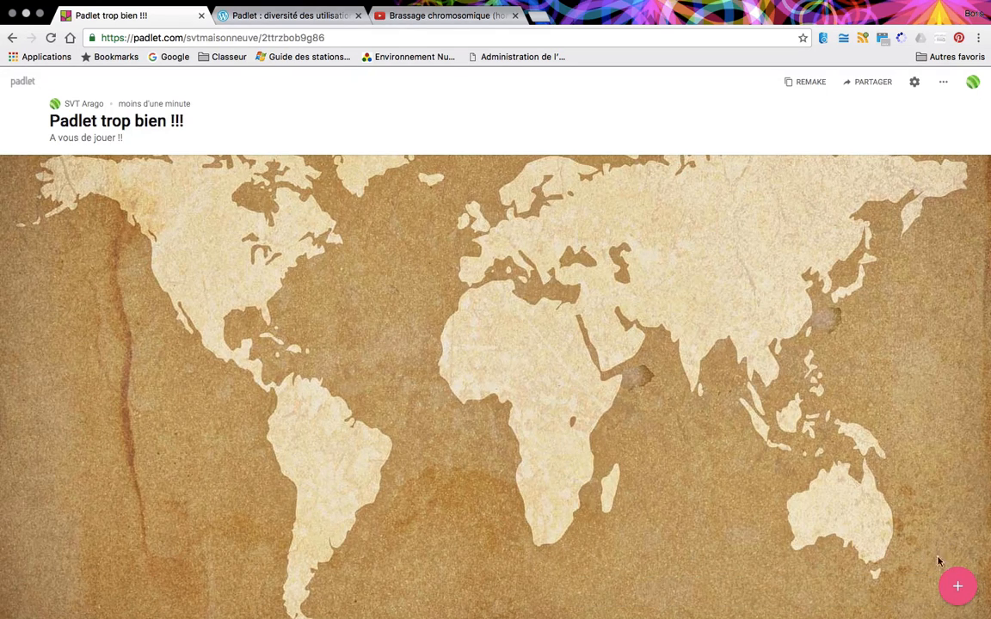
Step: Add a post over the Atlantic on the map, titled "Vidéo" with the text "SVT"
click(957, 588)
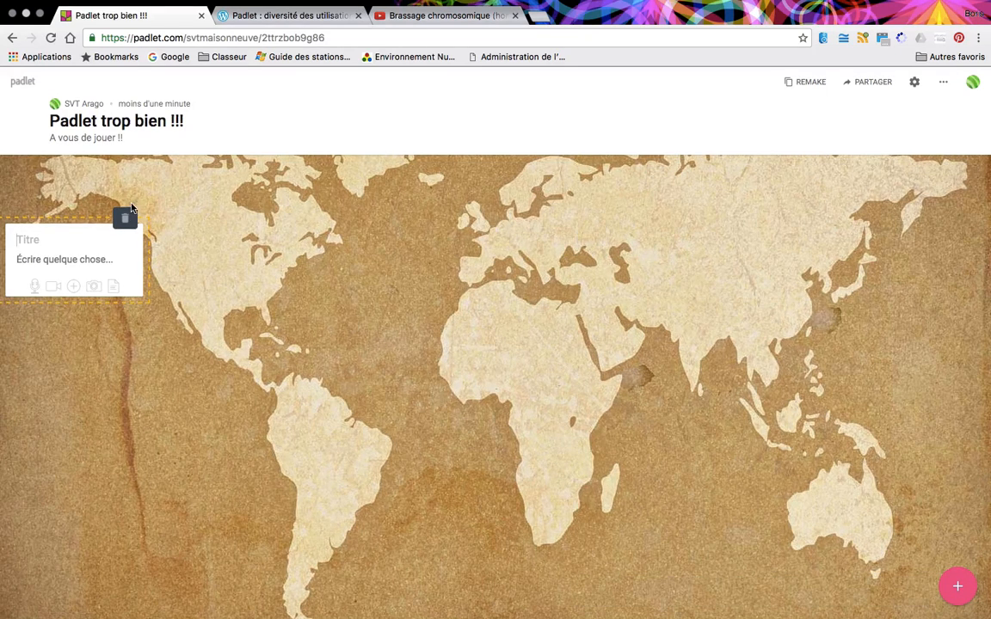
drag(99, 217, 403, 239)
click(371, 256)
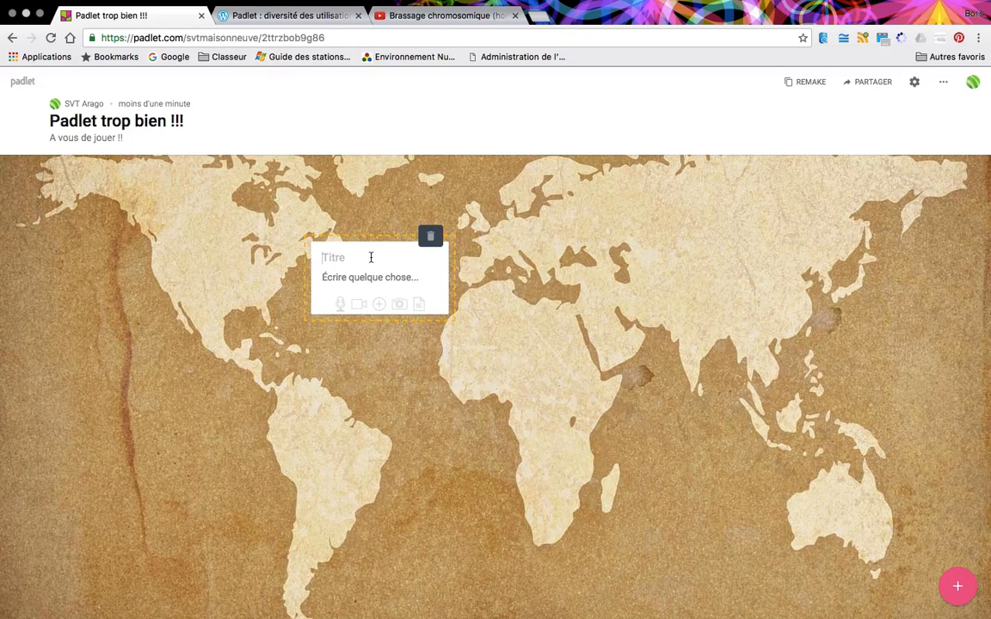
text(Vidéo)
click(337, 276)
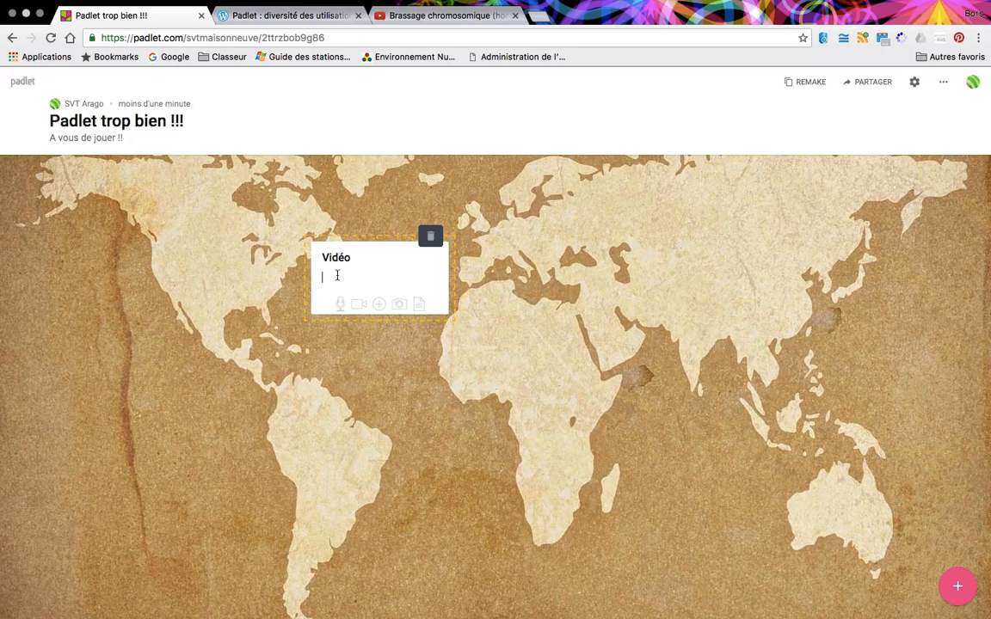
text(SVT)
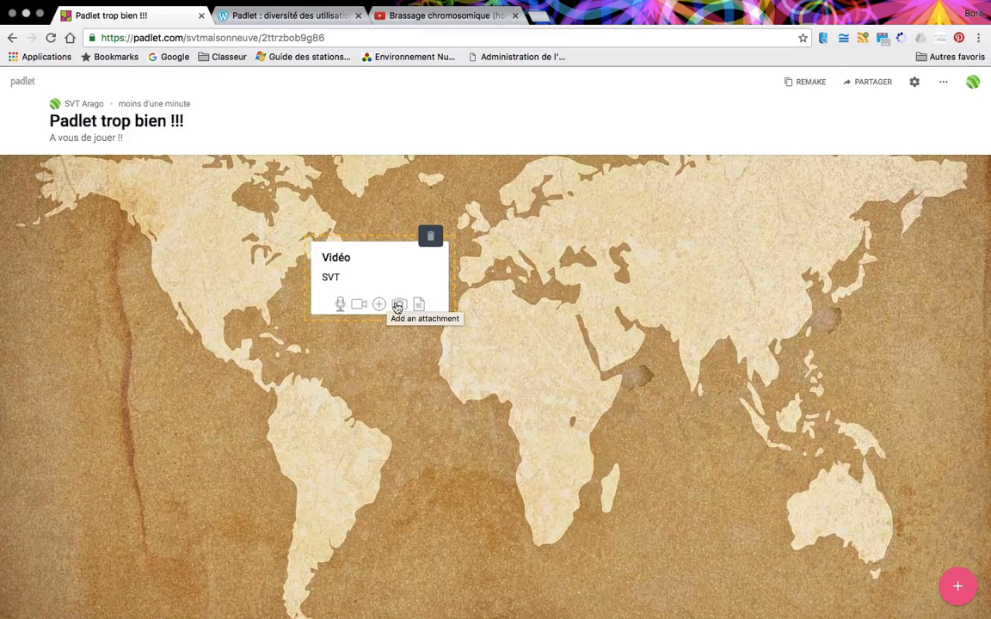
Step: Start a web-link attachment for the post and copy the address of the YouTube video "Brassage chromosomique (hors crossing over)"
click(372, 305)
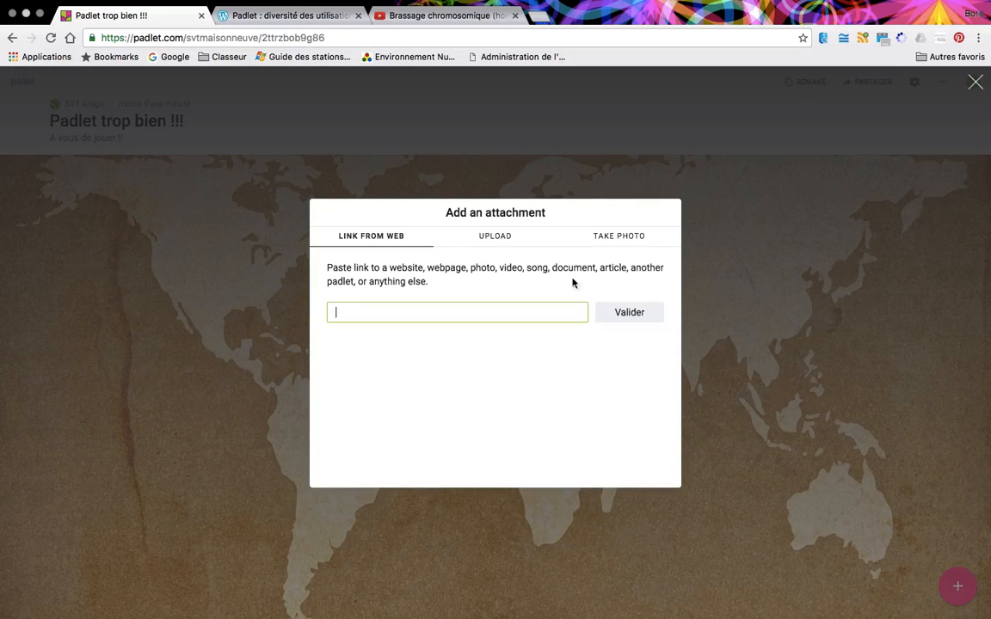
click(435, 16)
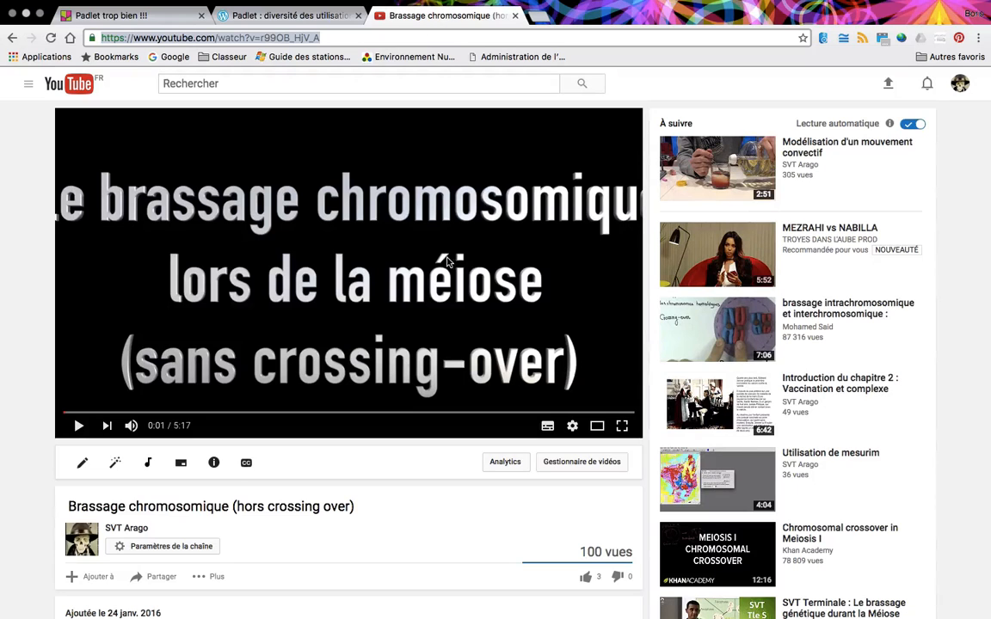
double_click(303, 37)
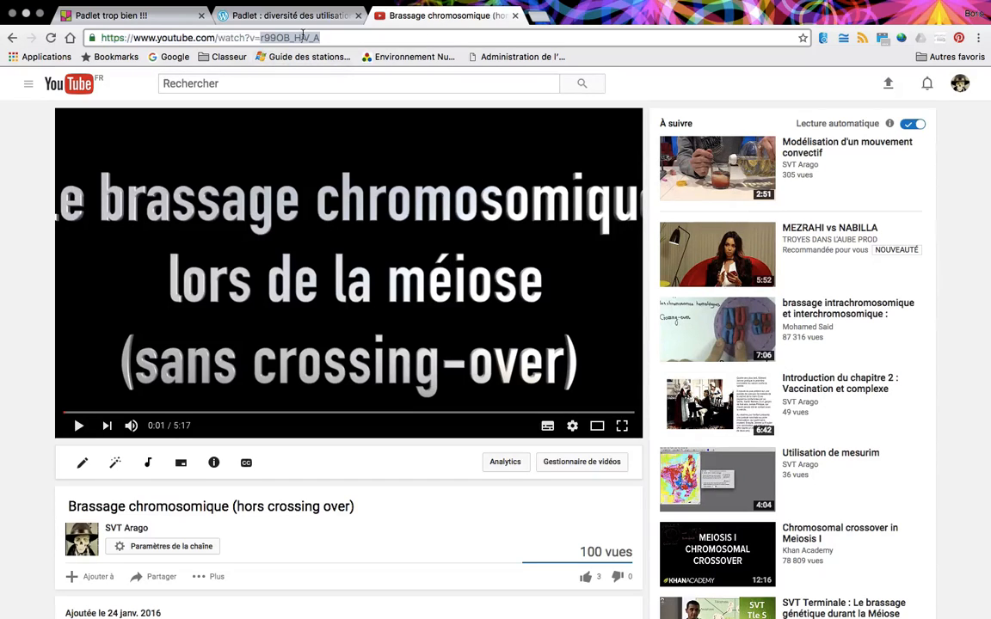
triple_click(303, 37)
key(super+c)
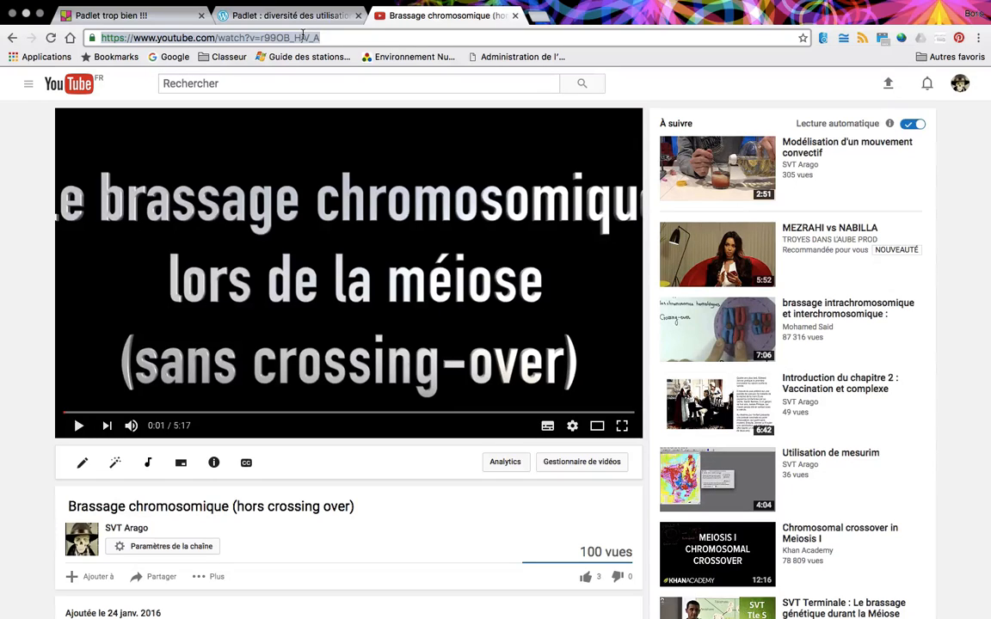
Step: Attach the copied YouTube link to the "Vidéo" post and accept its preview
click(168, 17)
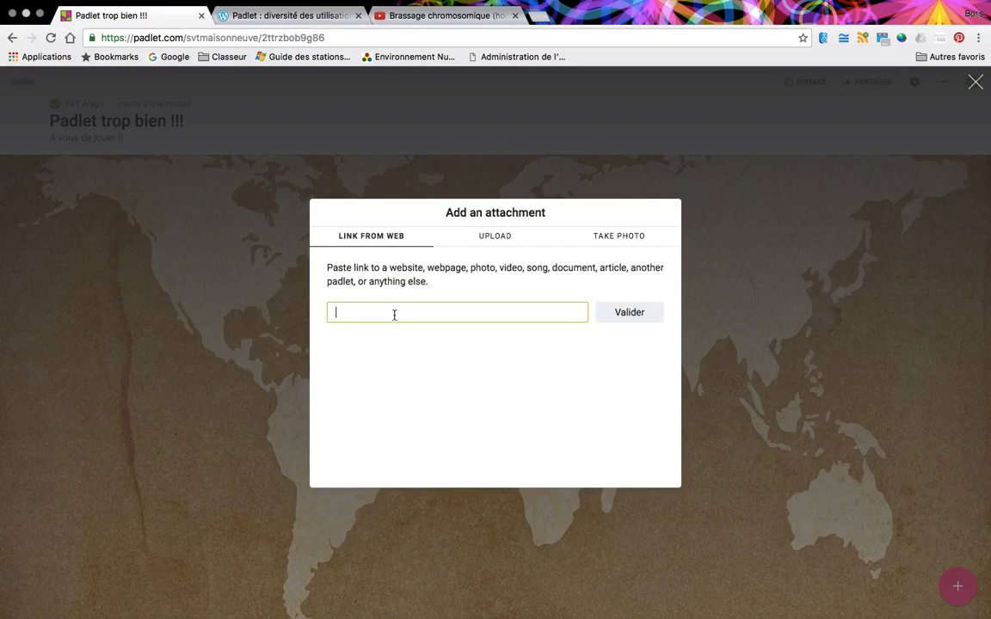
key(super+v)
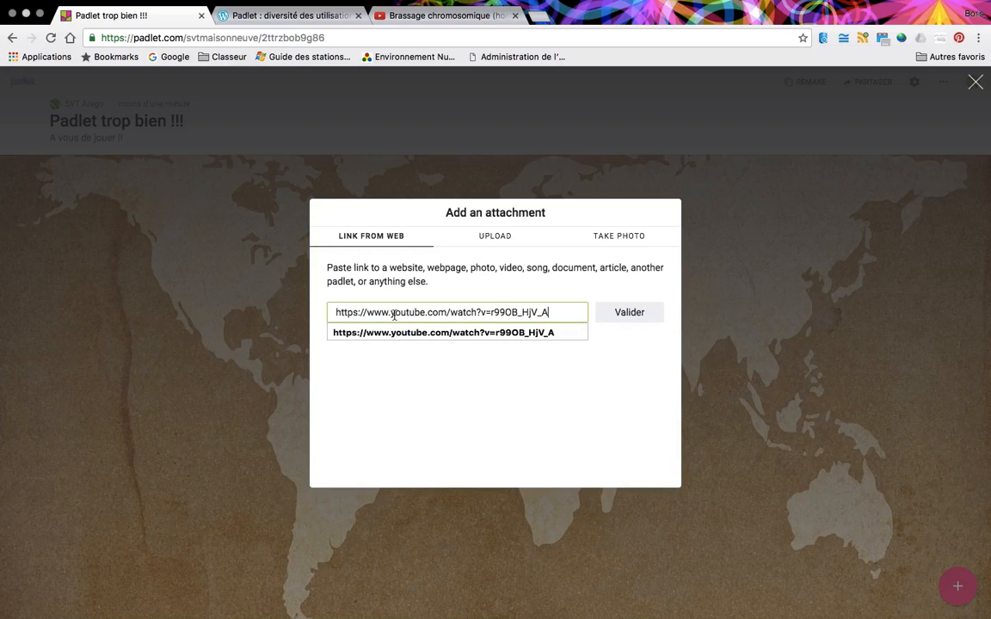
click(637, 317)
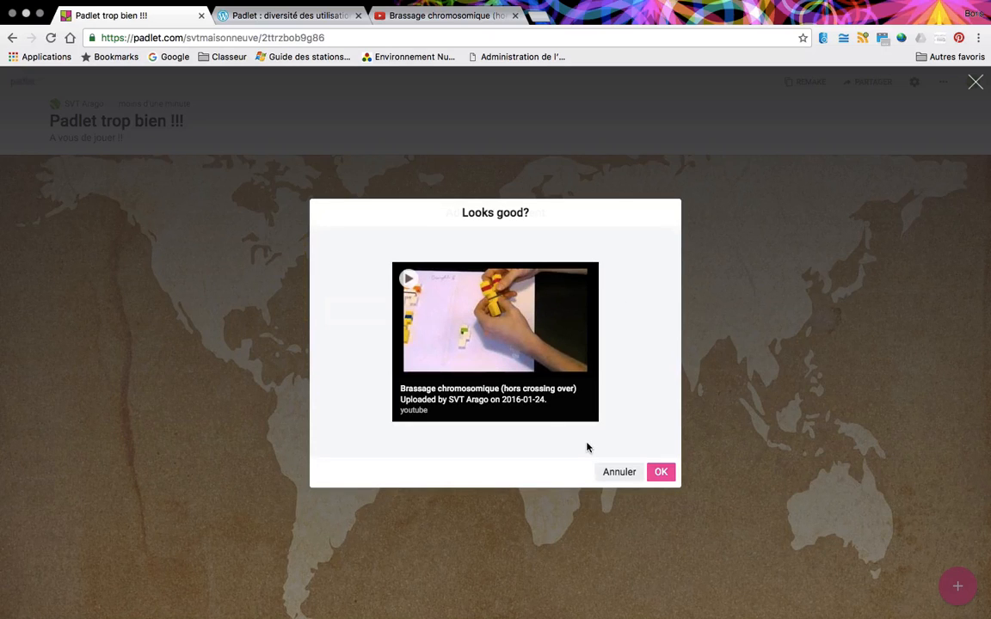
click(661, 471)
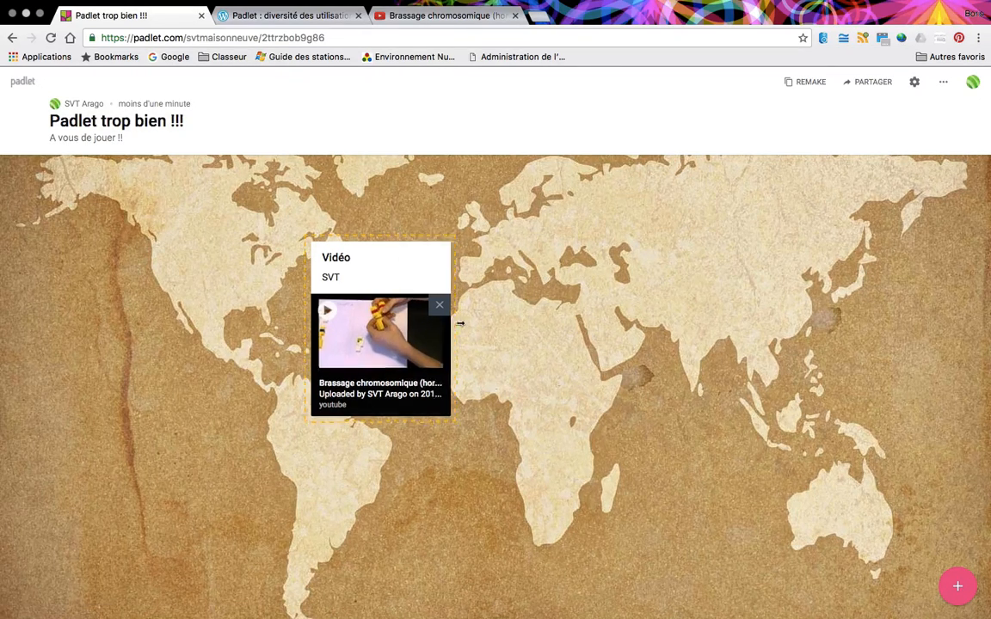
Step: Widen the "Vidéo" post to about twice its width and move it up and right over Europe and northern Africa
drag(451, 323, 585, 323)
drag(418, 248, 496, 186)
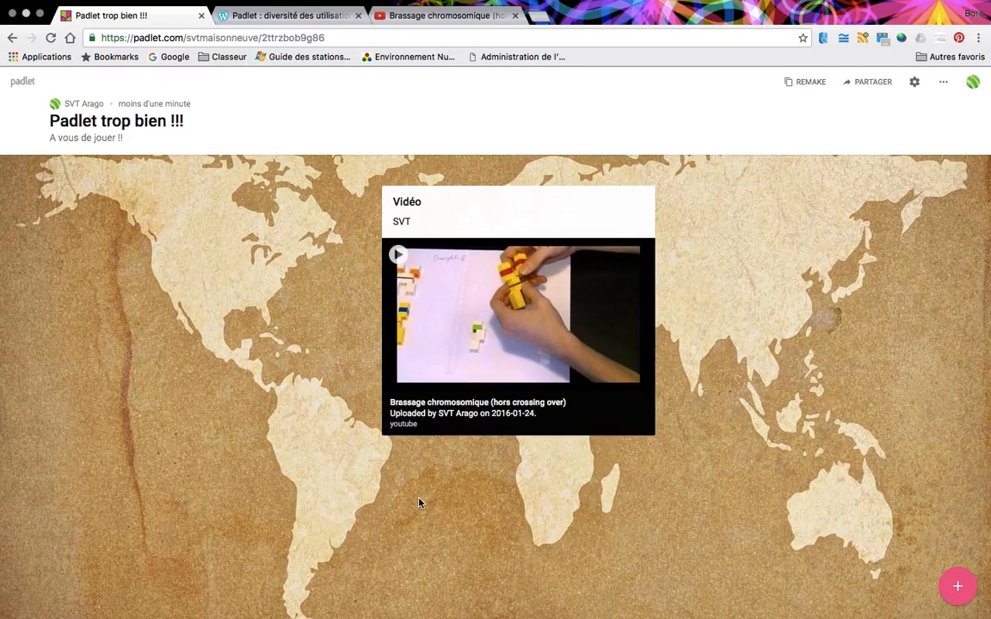
Step: Play the embedded YouTube video in the "Vidéo" post briefly and pause it
click(398, 257)
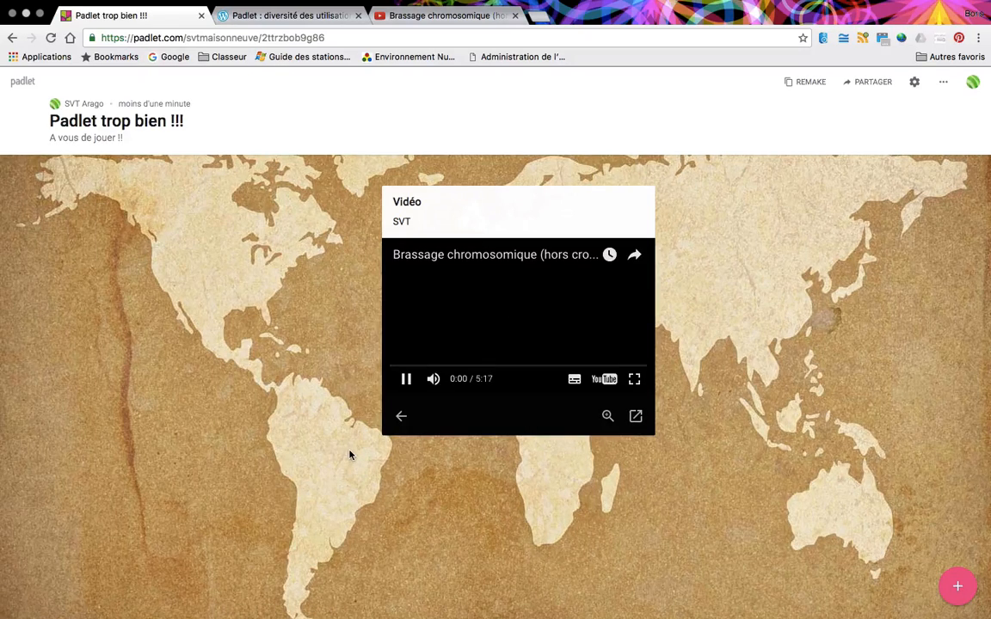
click(407, 379)
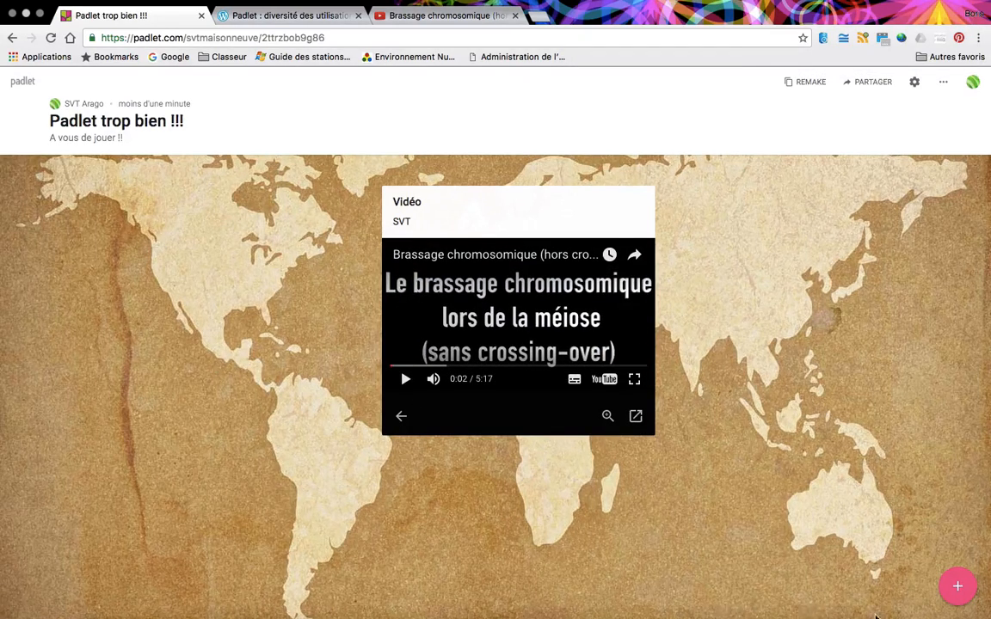
Step: Add a new post in the Pacific just off western North America and start a file-upload attachment for it
click(954, 590)
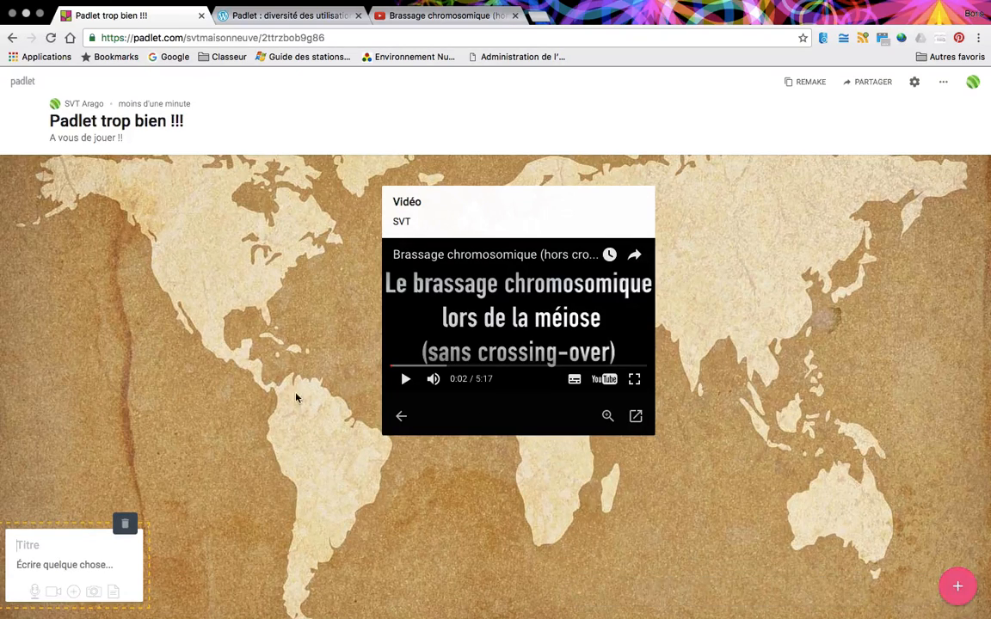
drag(75, 526, 161, 272)
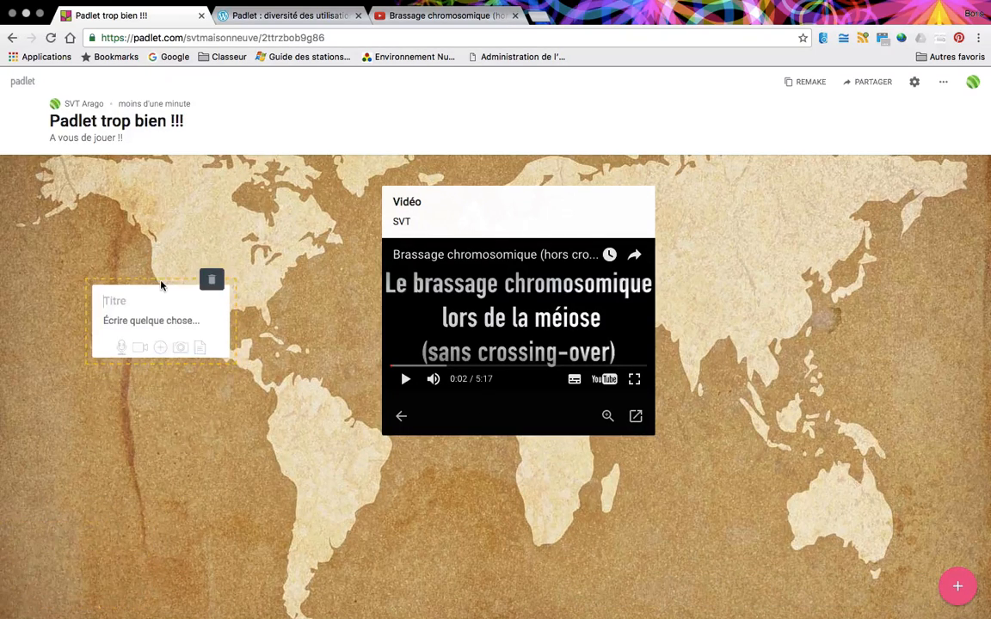
click(138, 348)
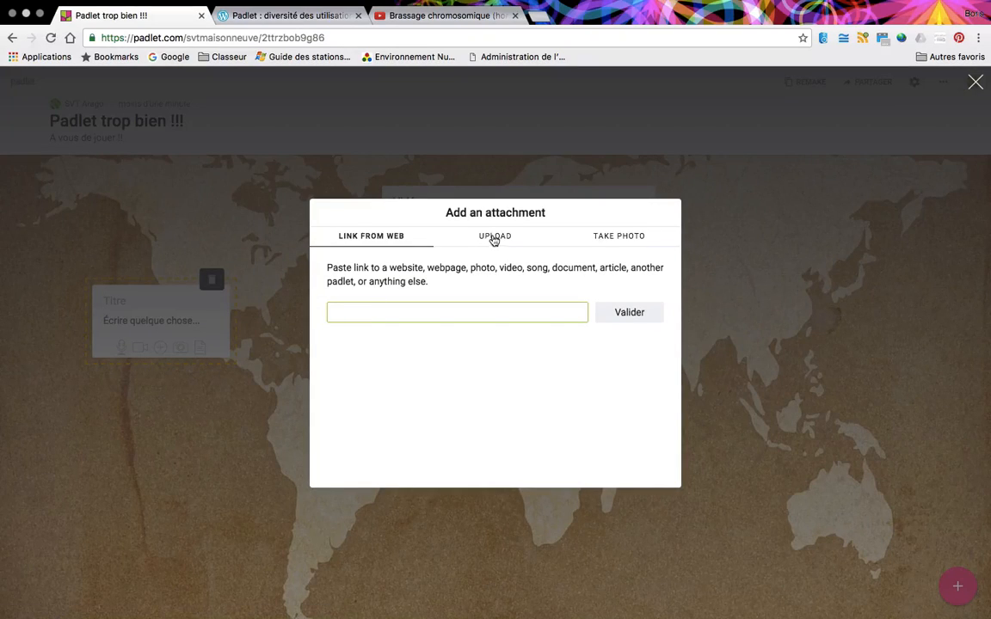
click(493, 239)
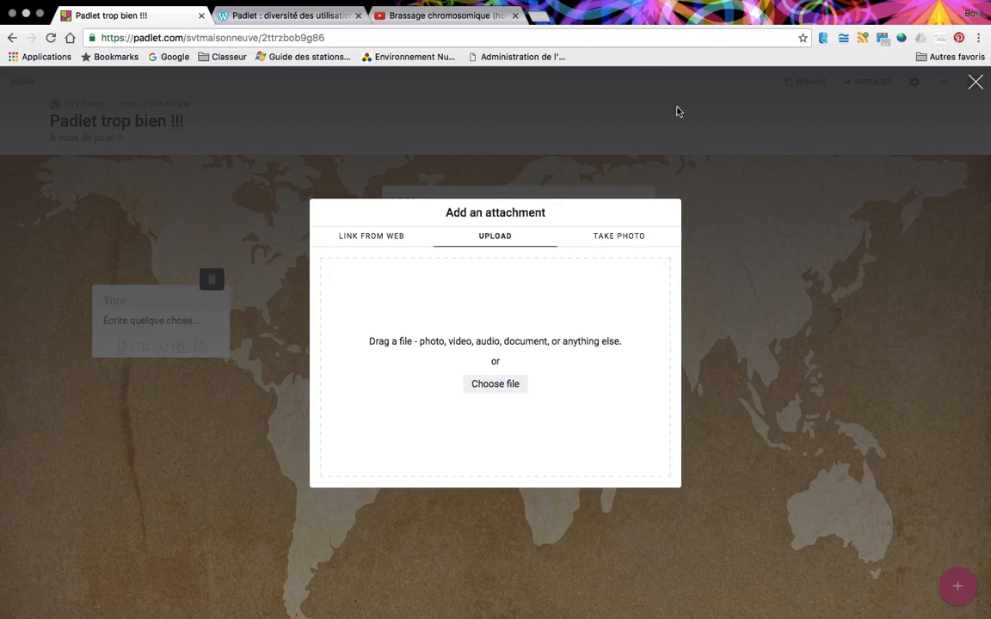
Step: Upload the muscle-anatomy JPG from the desktop as the post's attachment, restore the browser to full screen and accept the preview
click(45, 31)
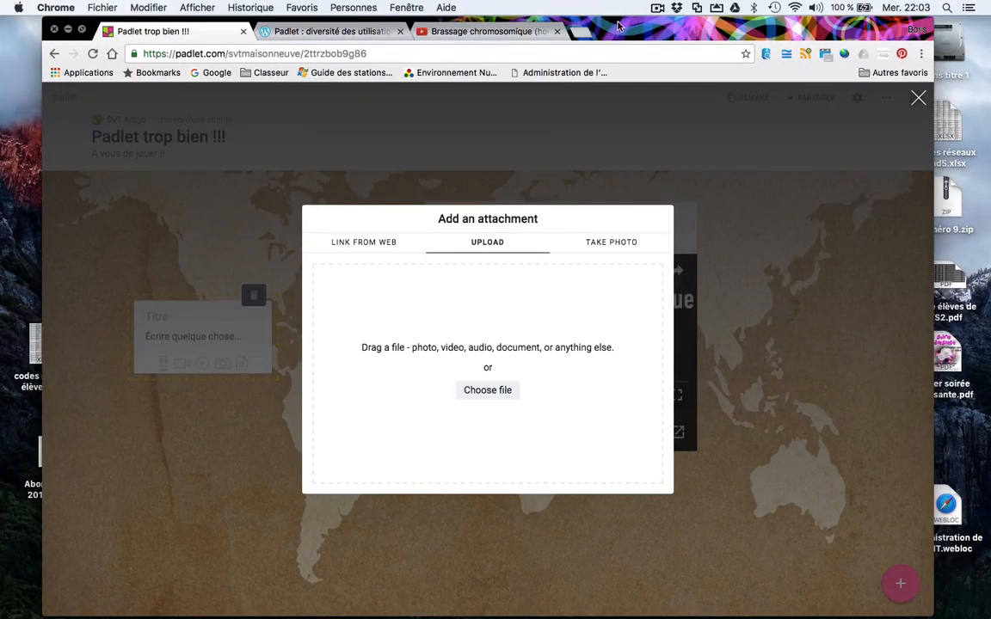
drag(617, 26, 288, 26)
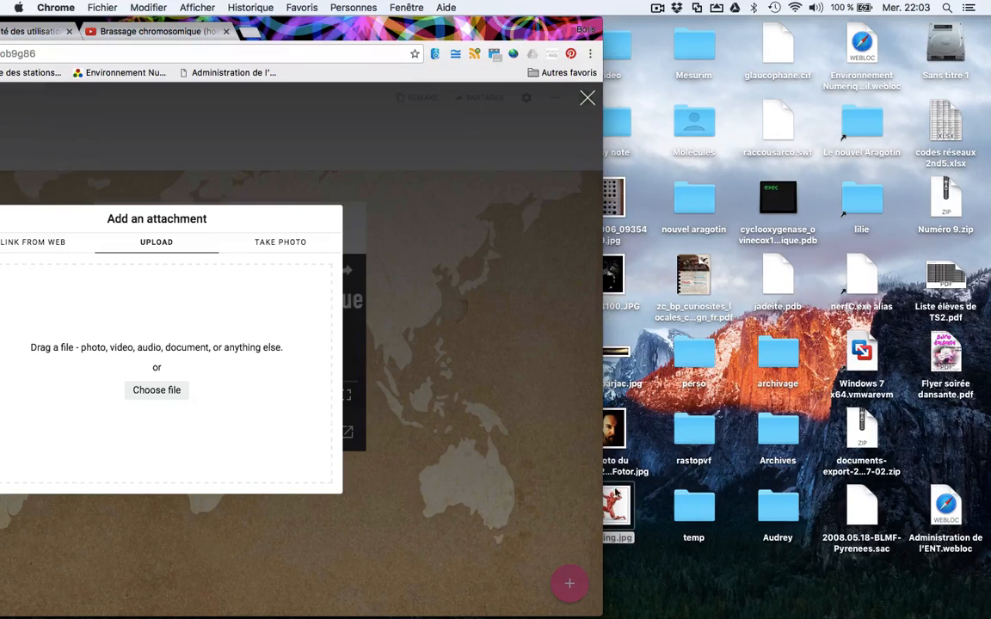
drag(556, 456, 254, 375)
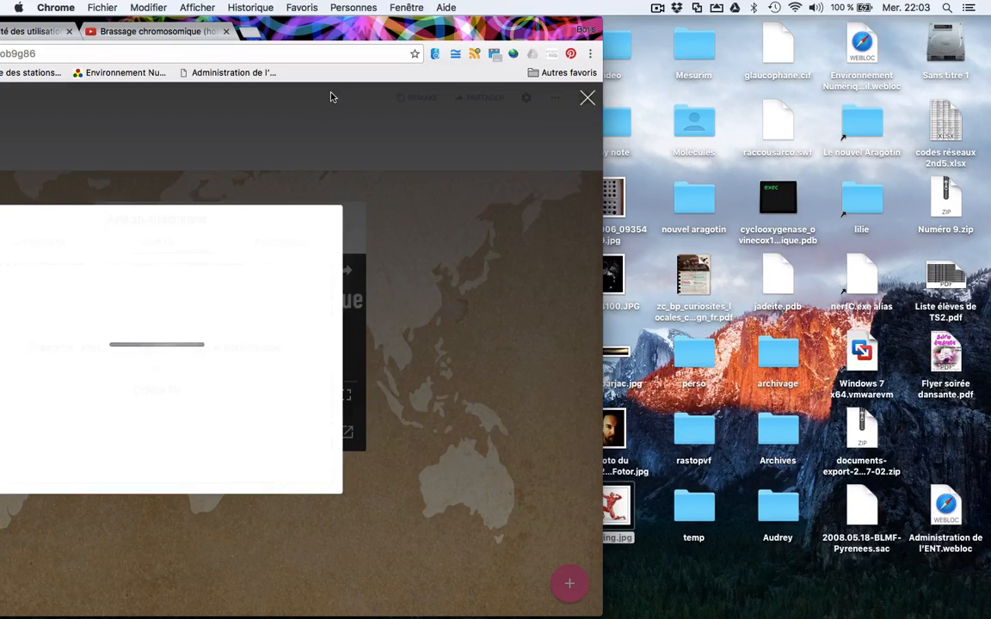
drag(325, 32, 590, 32)
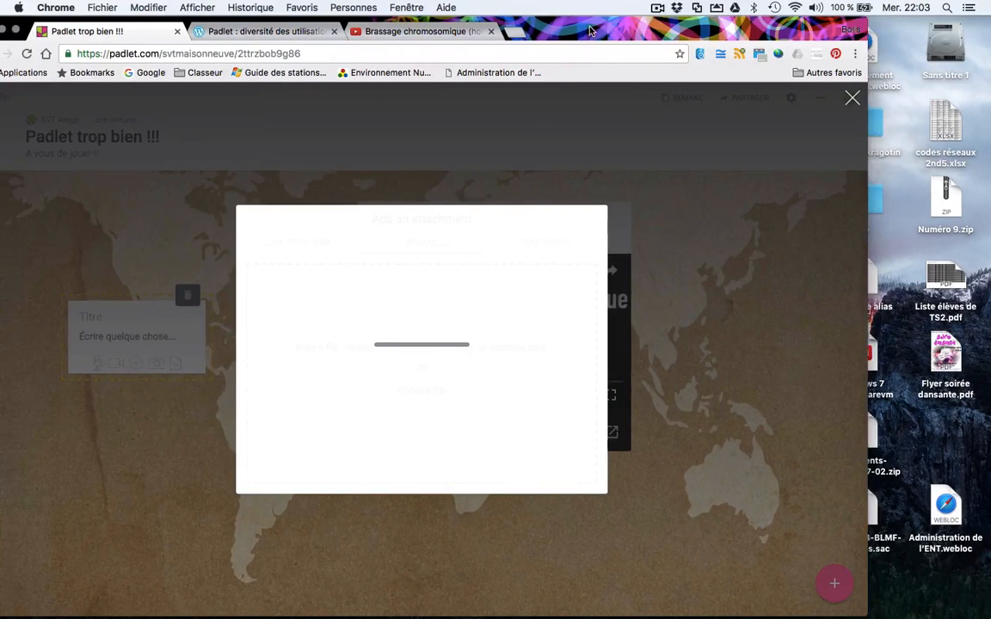
double_click(590, 31)
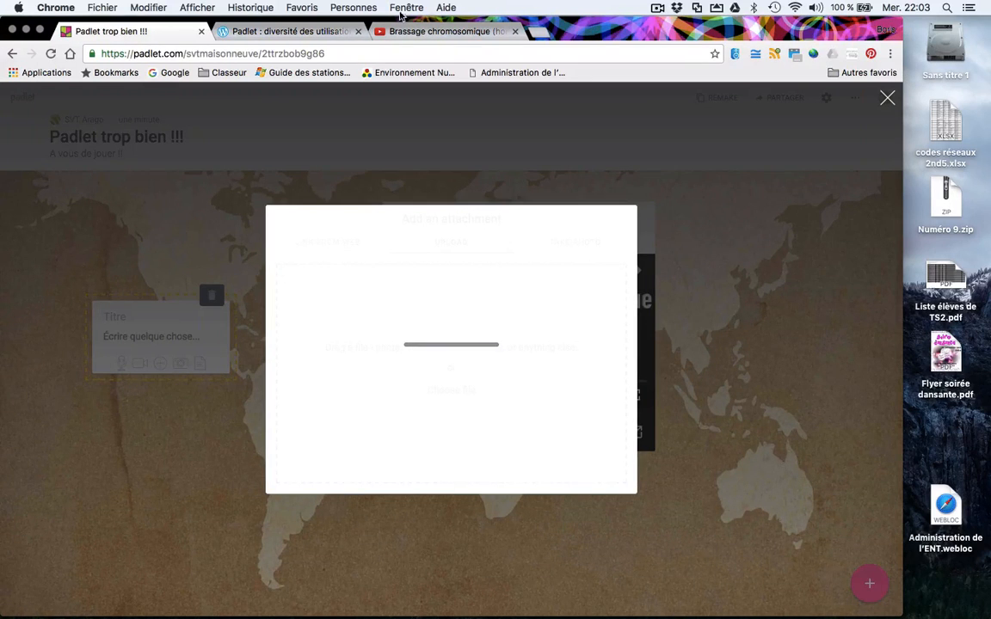
click(40, 31)
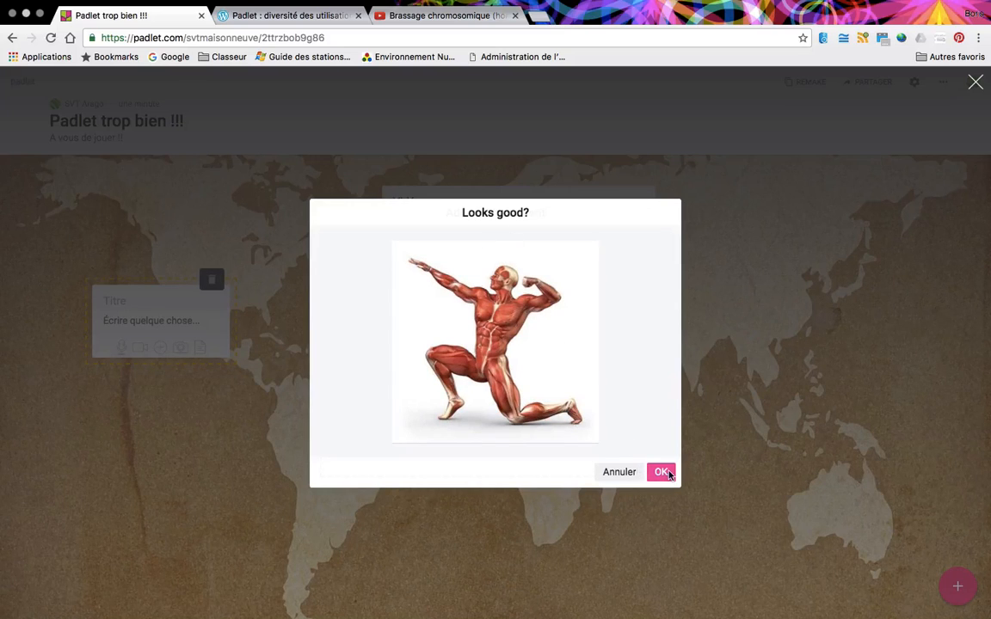
click(662, 472)
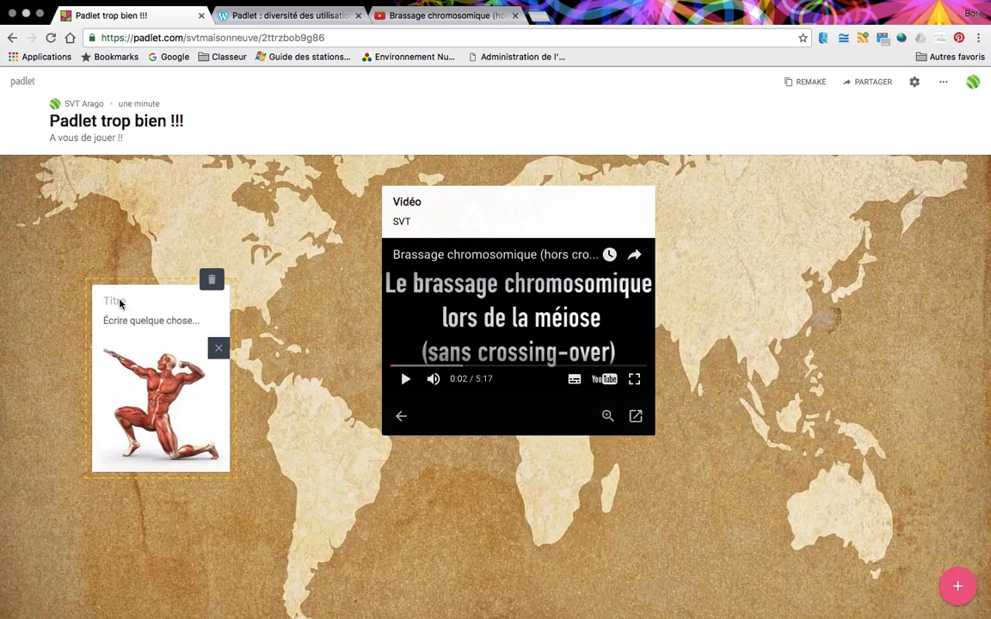
Step: Caption the anatomy image post with the teacher's title and surname and the text "Quand il fait du sport ...", and move it slightly up
text(Monsieur)
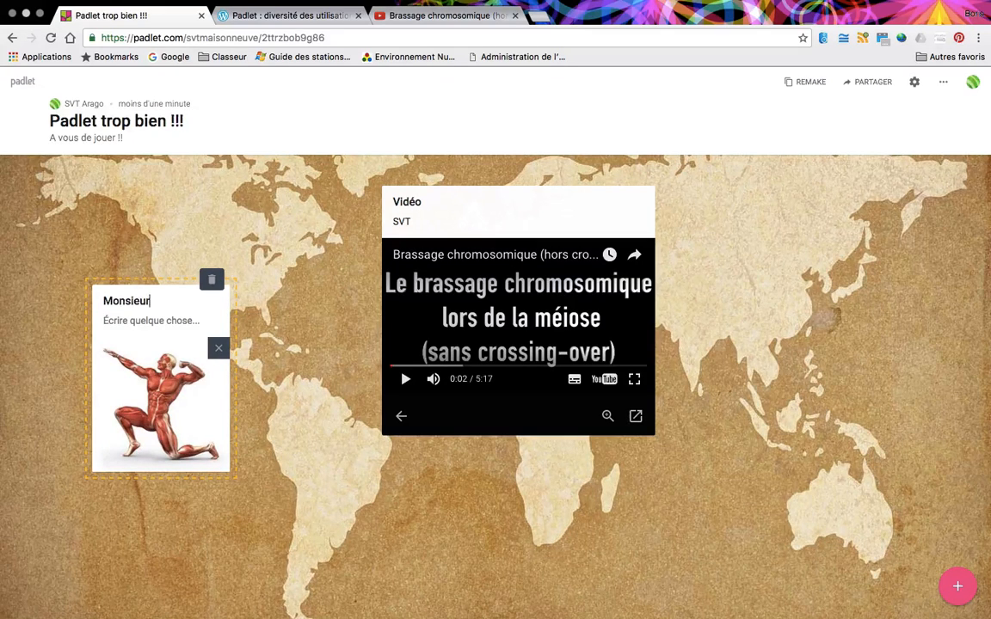
text( Domercq)
click(117, 320)
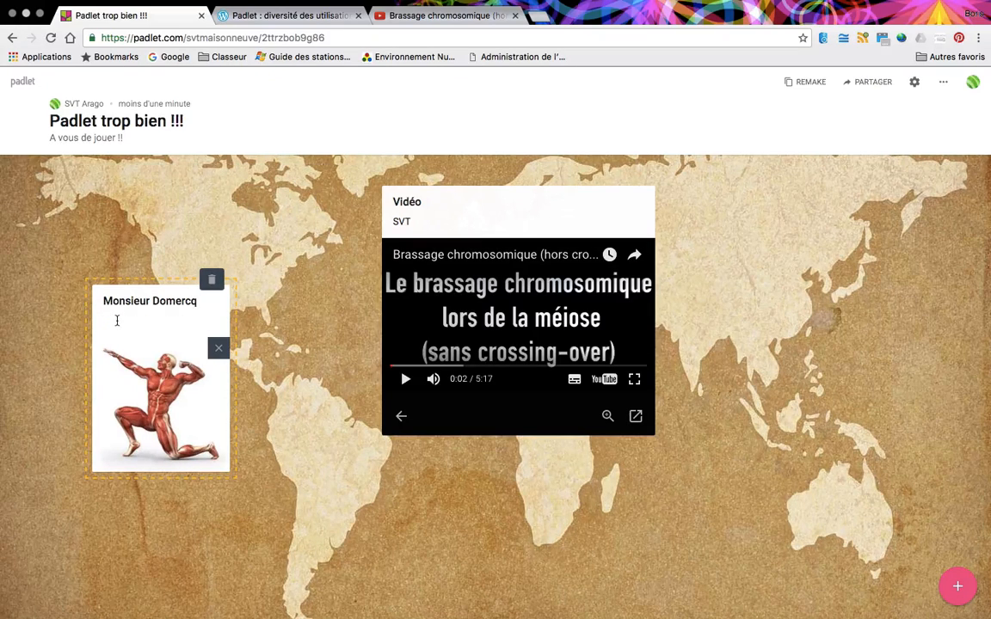
text(Quand il fait du sport ...)
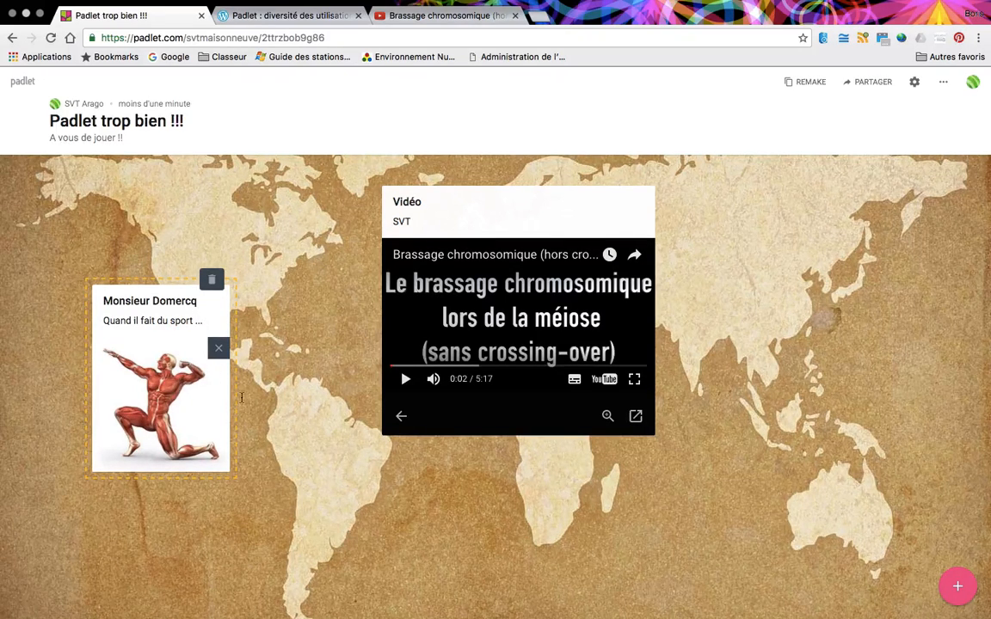
click(310, 428)
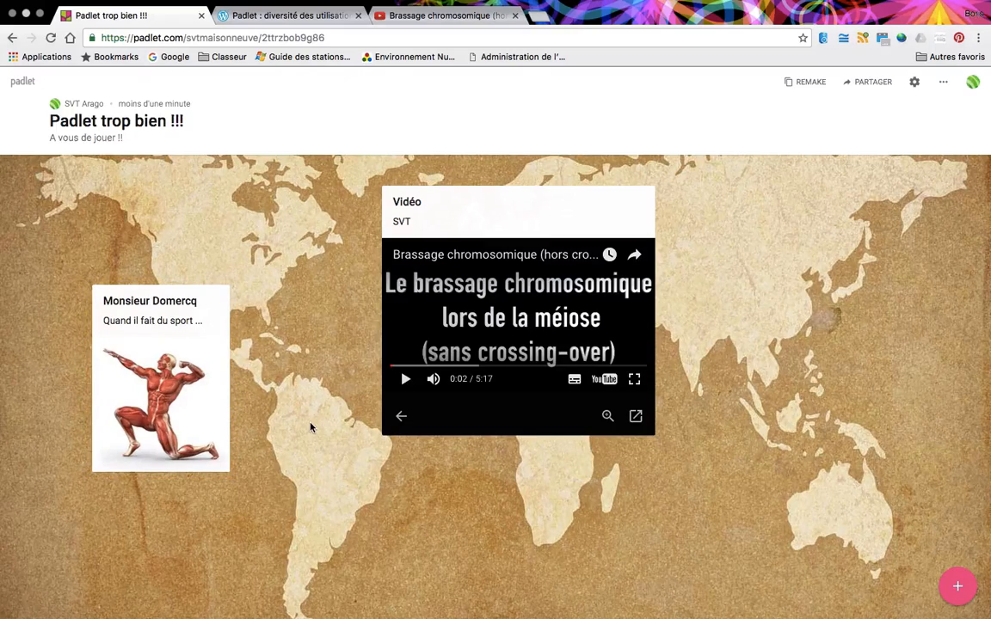
mouse_move(148, 289)
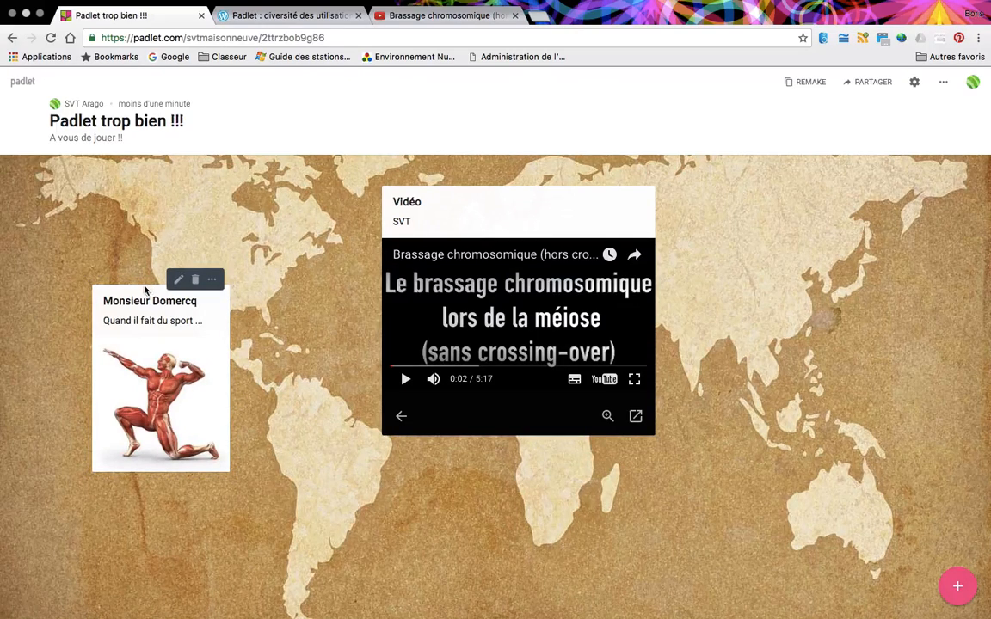
drag(145, 291, 158, 236)
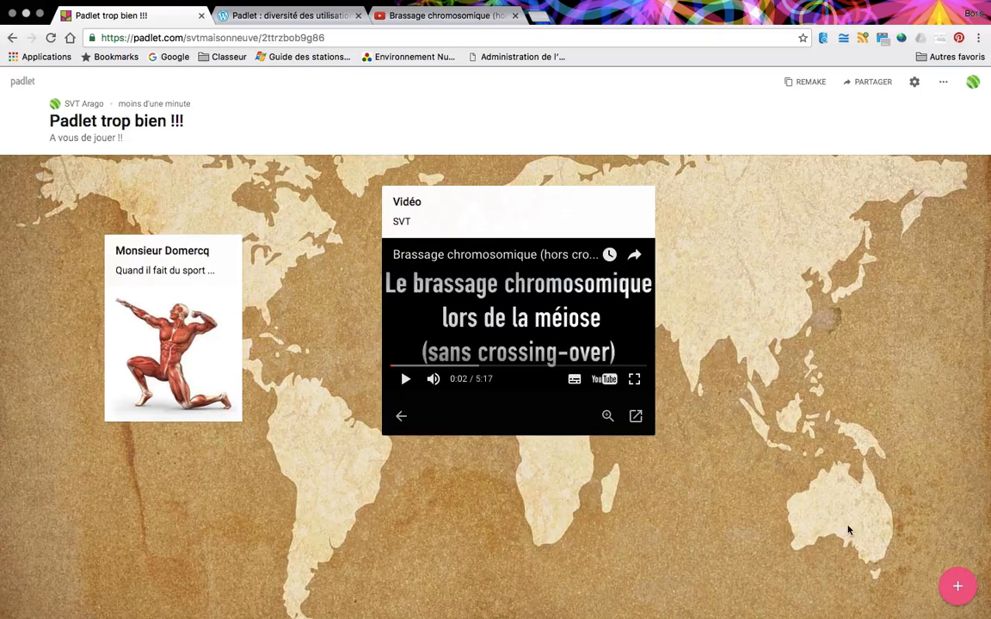
Step: Add an untitled post over East Asia with a photo captured from the webcam as its attachment
click(960, 586)
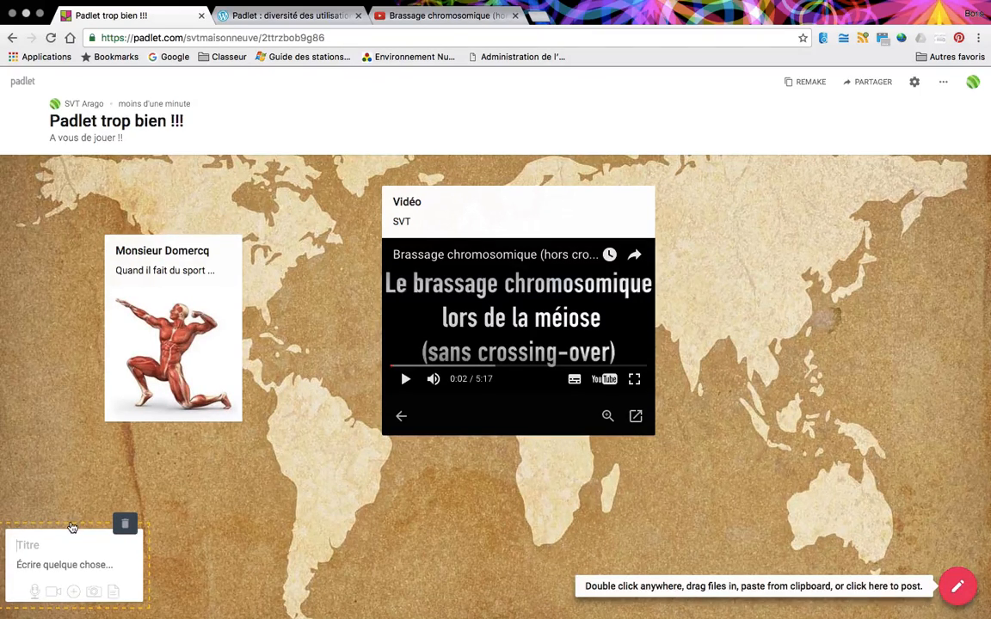
drag(73, 527, 806, 274)
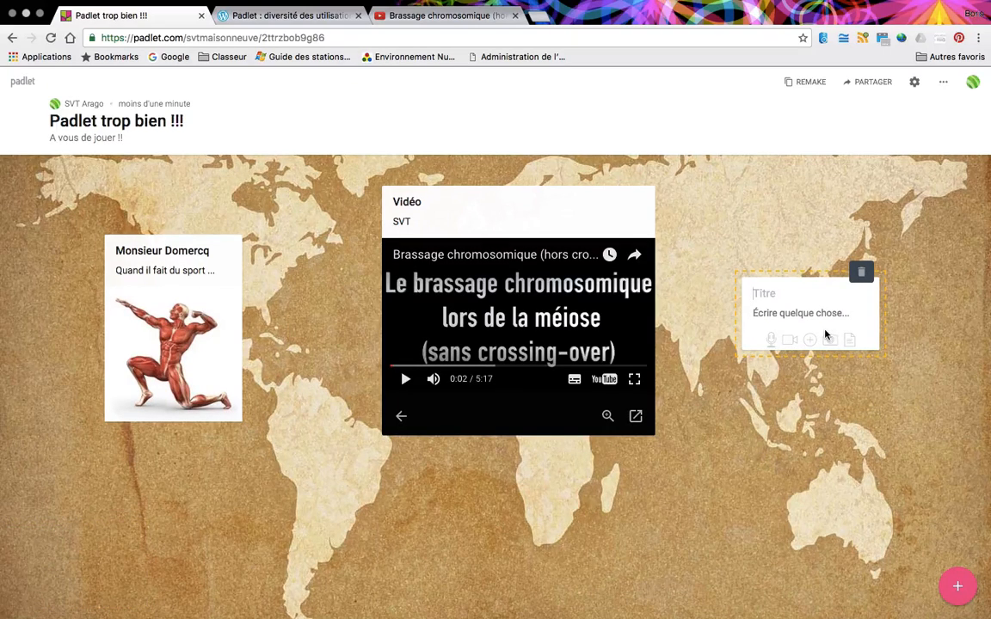
click(805, 338)
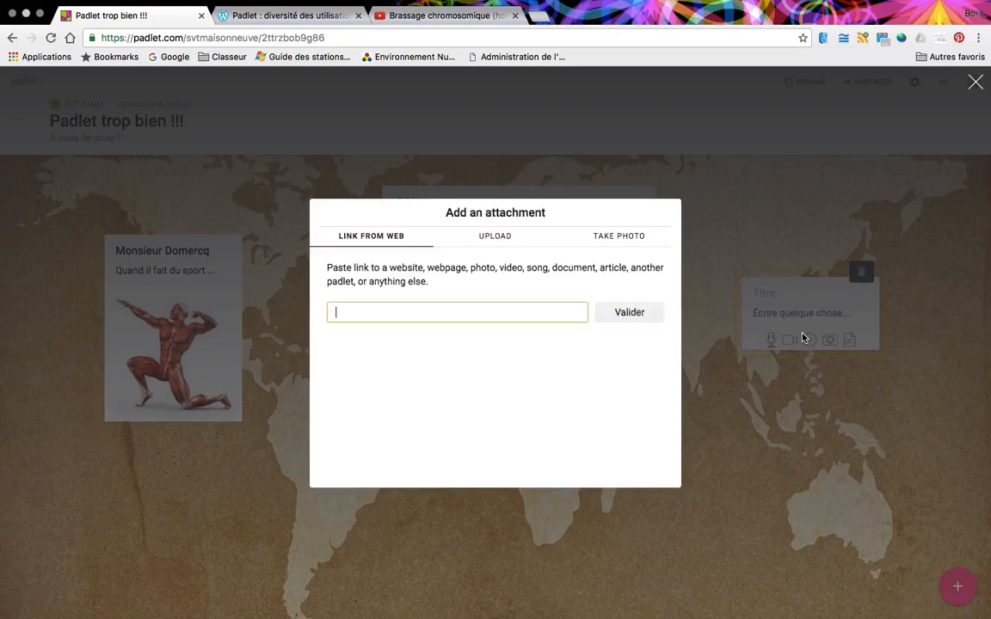
click(625, 238)
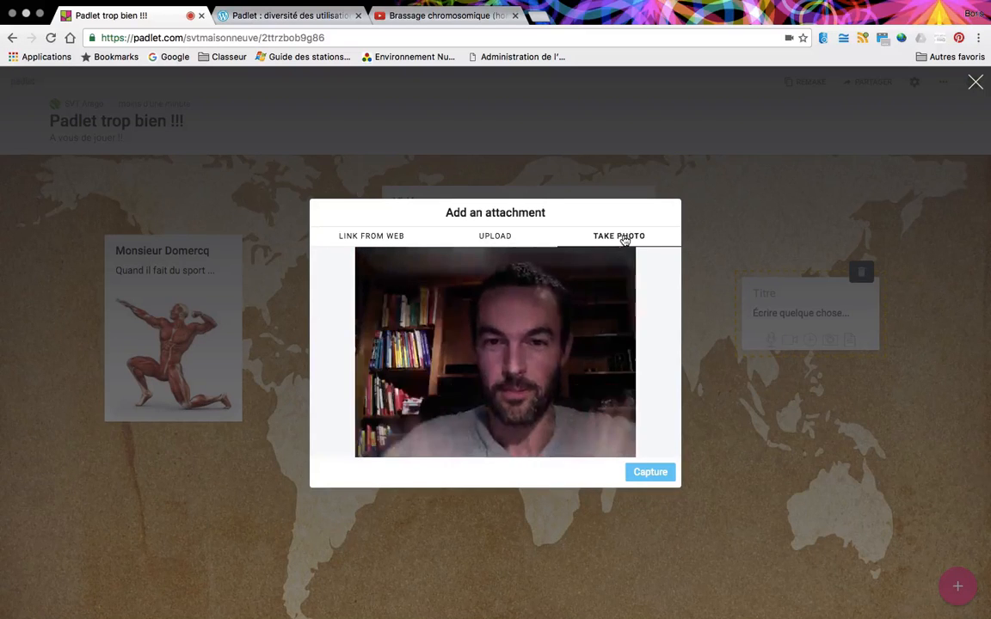
click(659, 474)
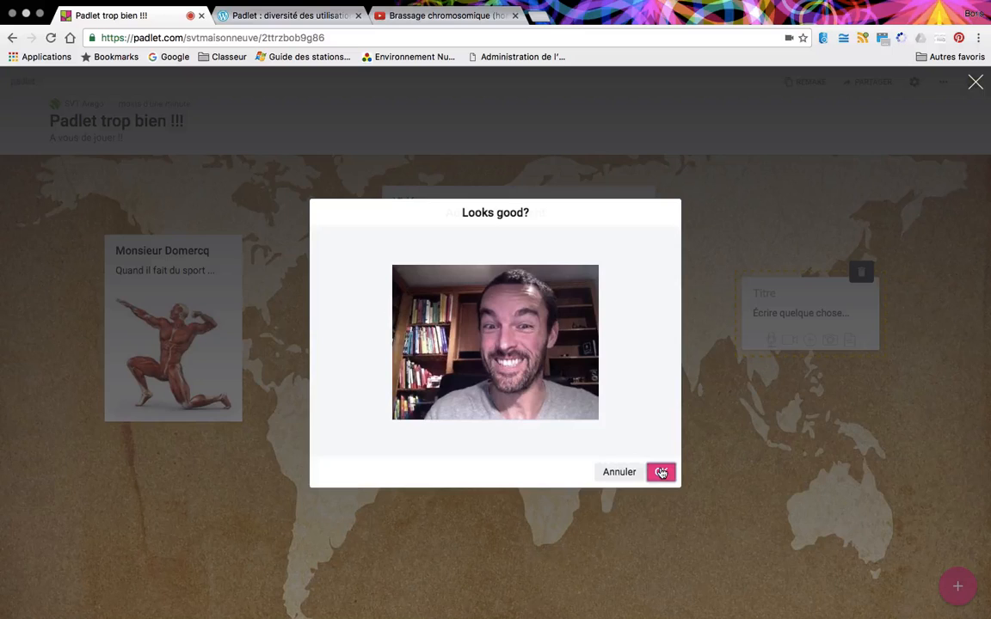
click(660, 473)
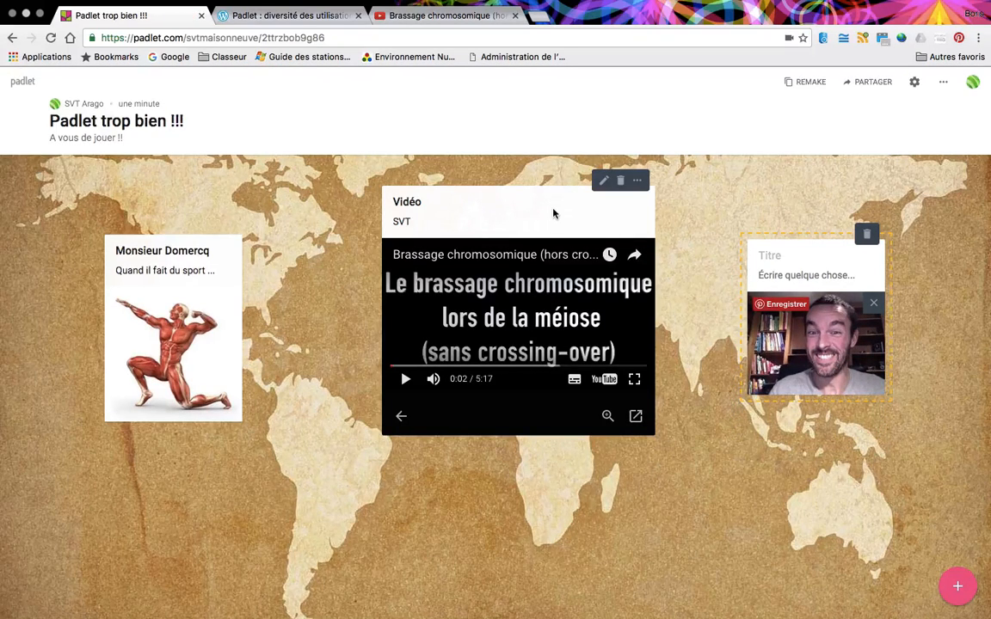
click(517, 183)
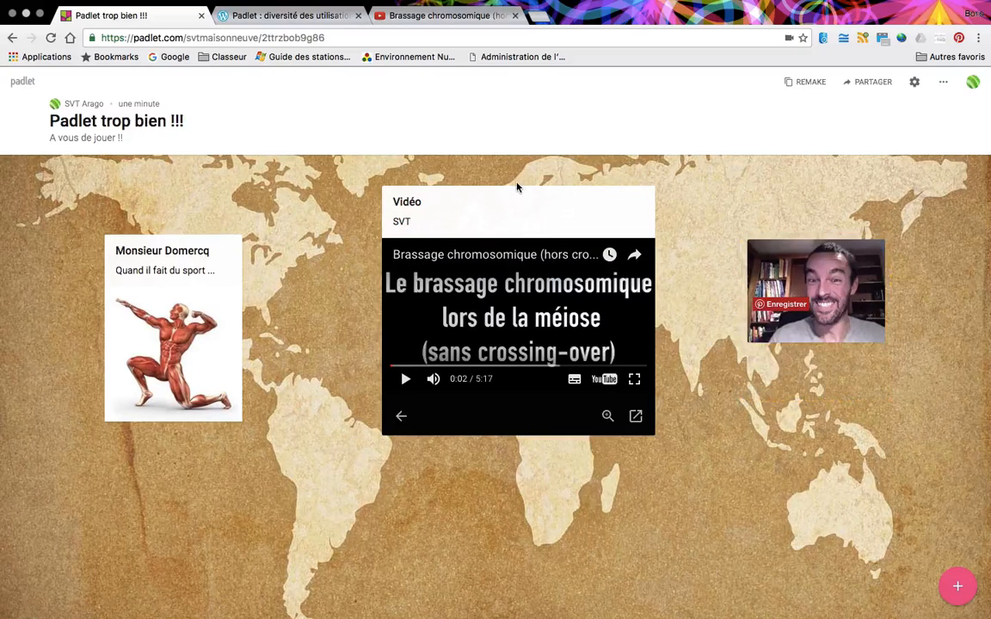
Step: Move the webcam photo post up to the map's northeast edge and shift the "Vidéo" post east over Asia and the Indian Ocean
drag(518, 195, 584, 176)
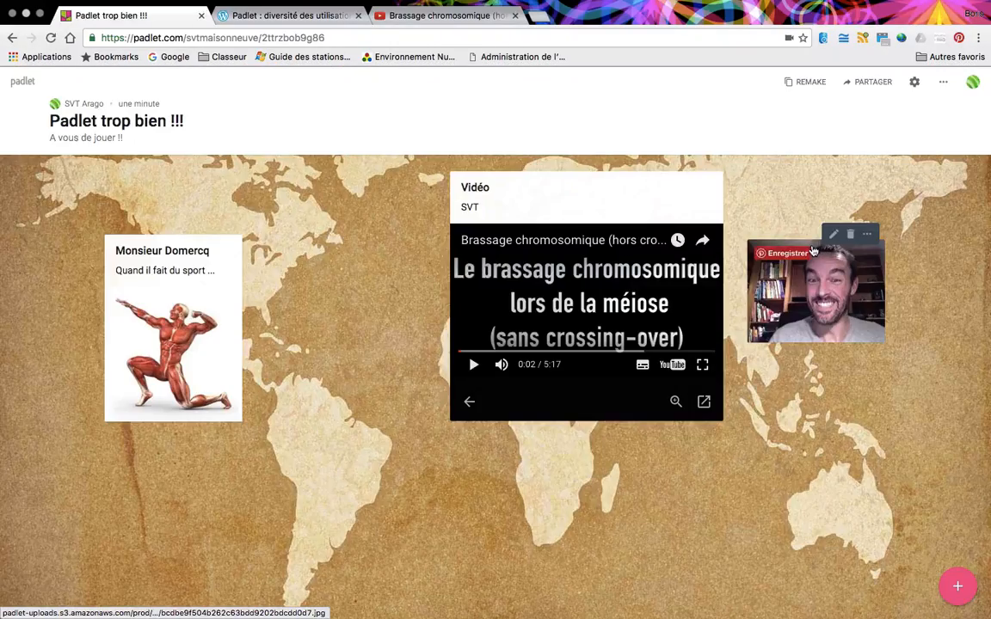
drag(820, 243, 909, 189)
drag(619, 186, 707, 186)
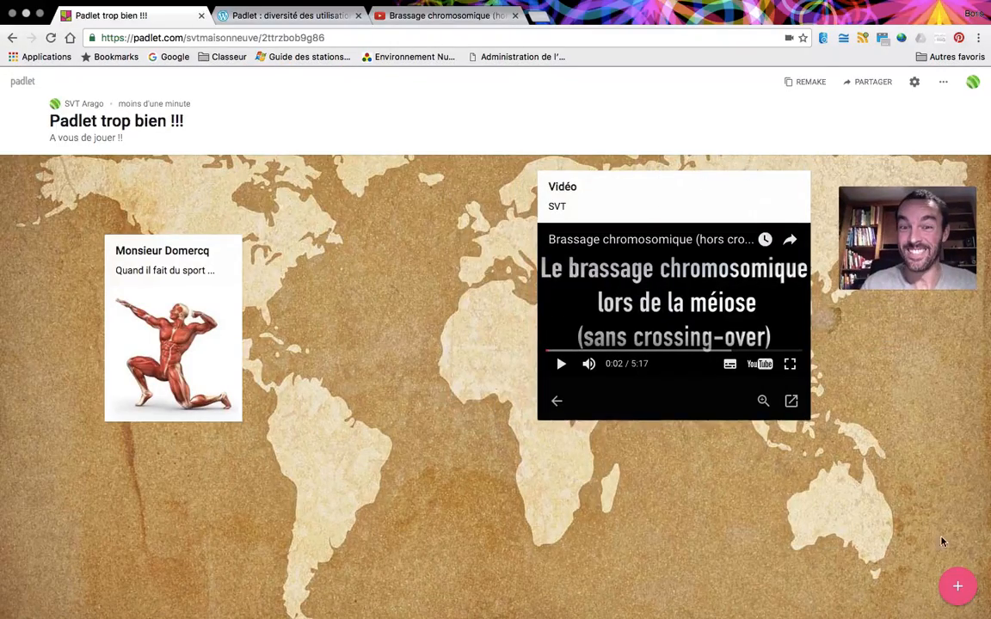
Step: Start a new post and copy the address of the blog article "Padlet : diversité des utilisations pédagogiques en français"
click(957, 586)
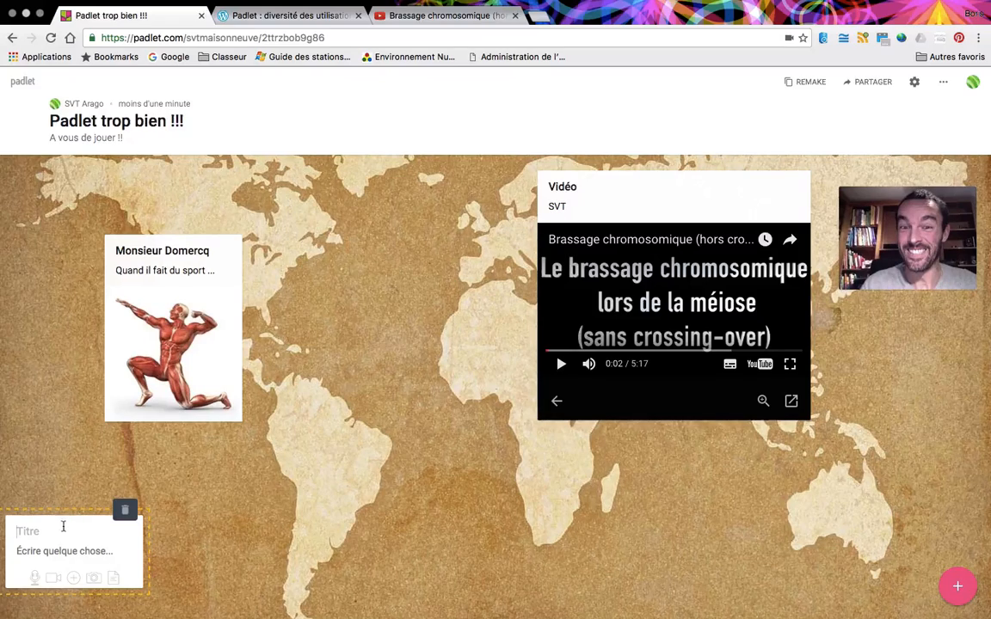
click(303, 16)
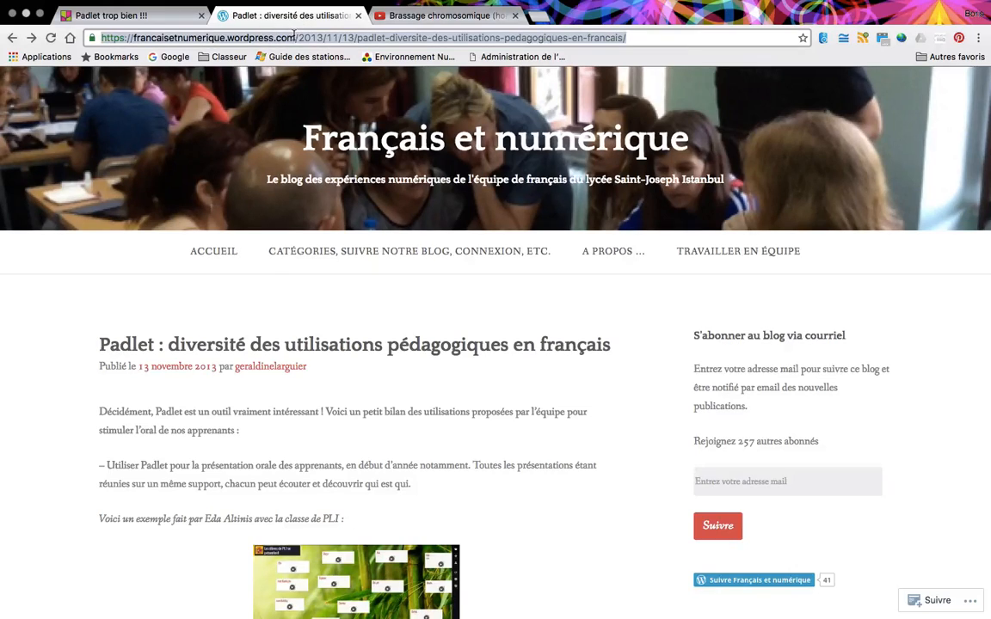
click(111, 16)
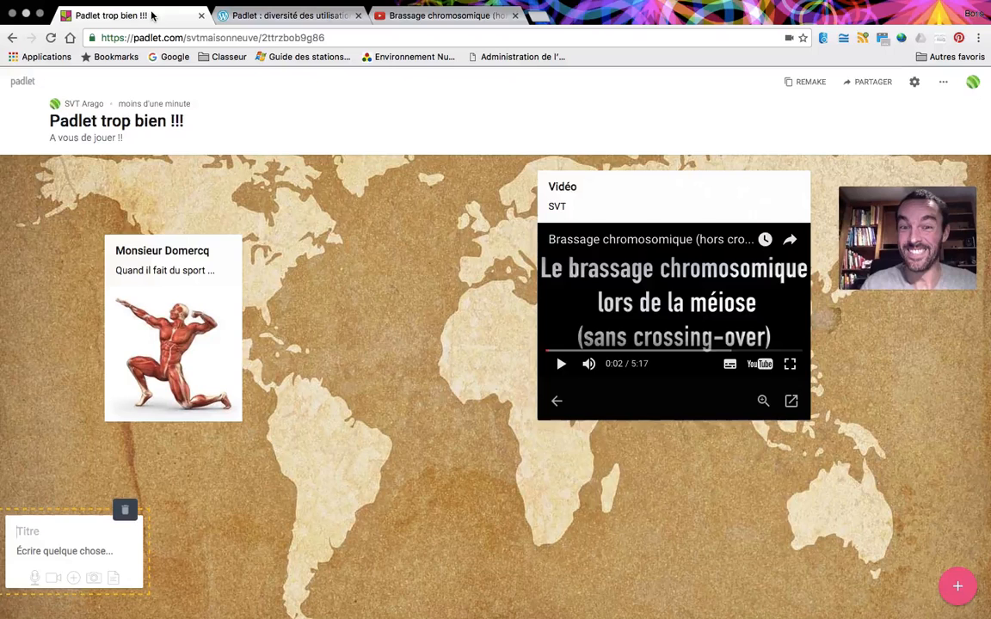
Step: Attach the copied blog article link to the new post, accept its preview and move the post over the Atlantic beside South America
click(72, 578)
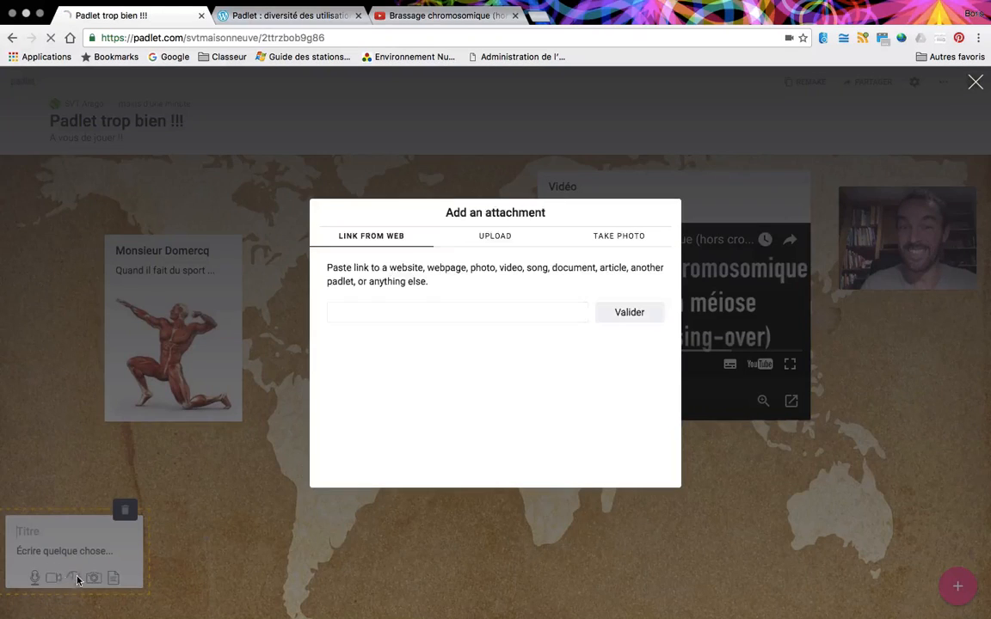
click(379, 315)
key(super+v)
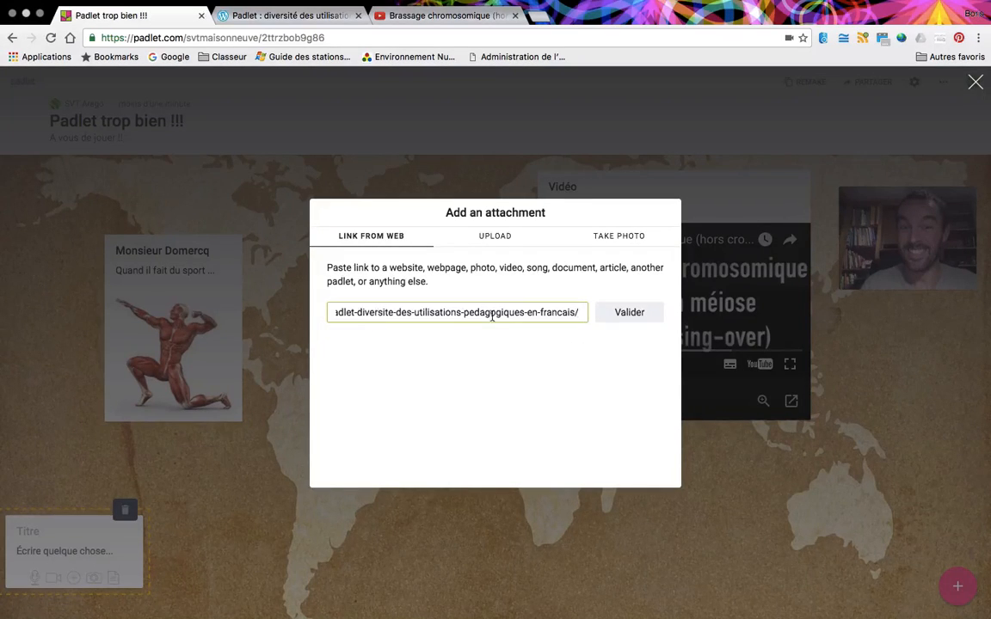
click(629, 314)
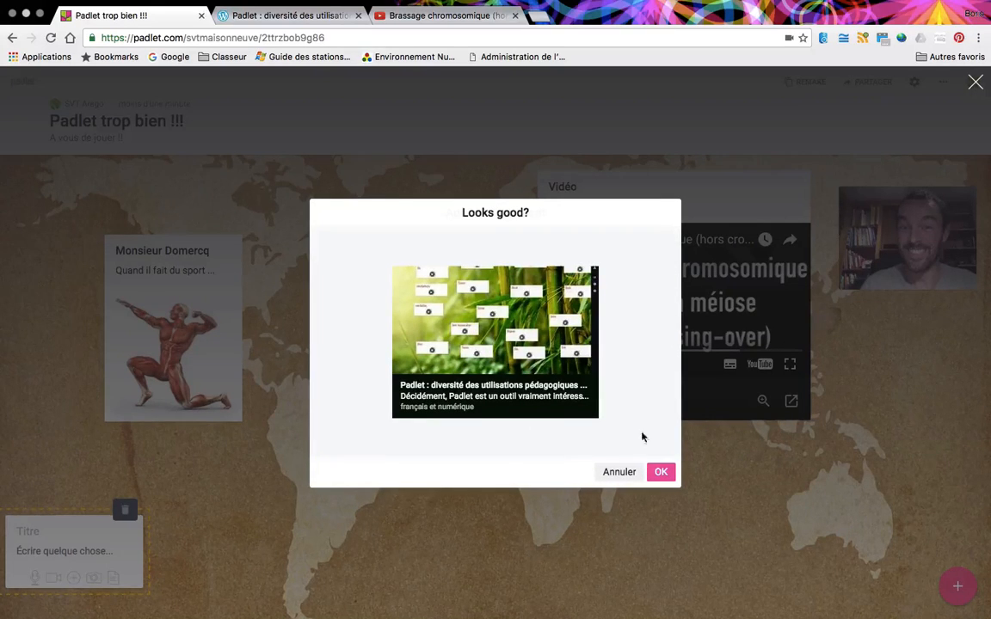
click(659, 471)
drag(89, 517, 393, 295)
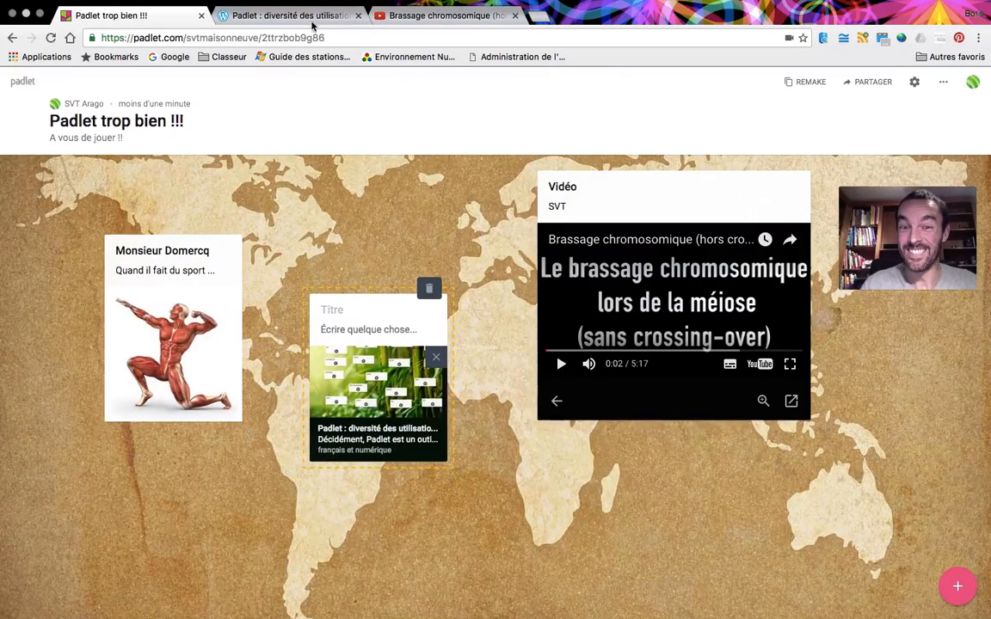
Step: Title the web article post with the article's copied heading, "Padlet : diversité des utilisations pédagogiques en français", and move it up over the North Atlantic
click(284, 18)
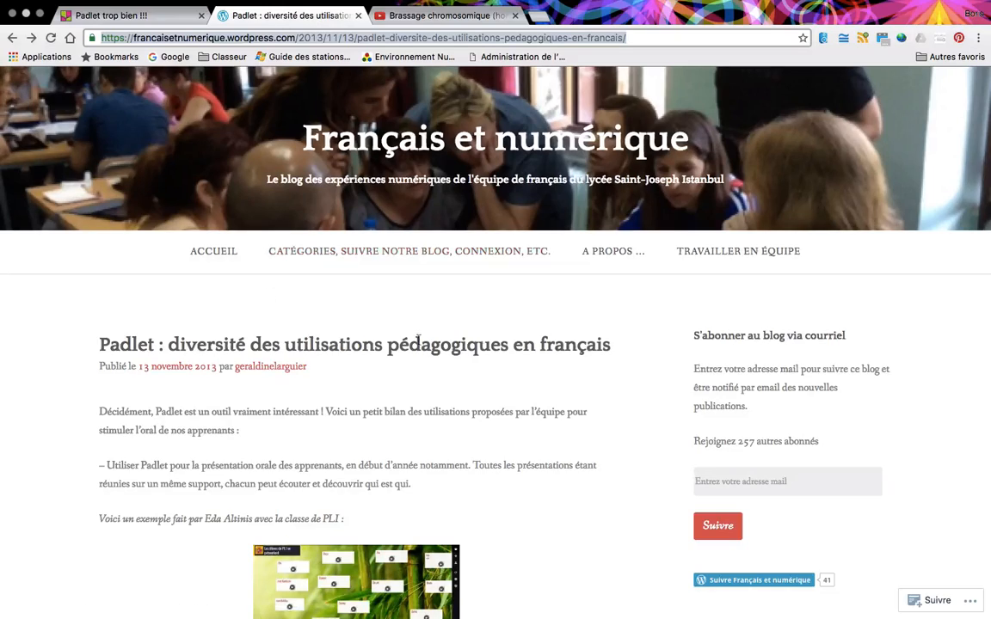
triple_click(451, 346)
key(super+c)
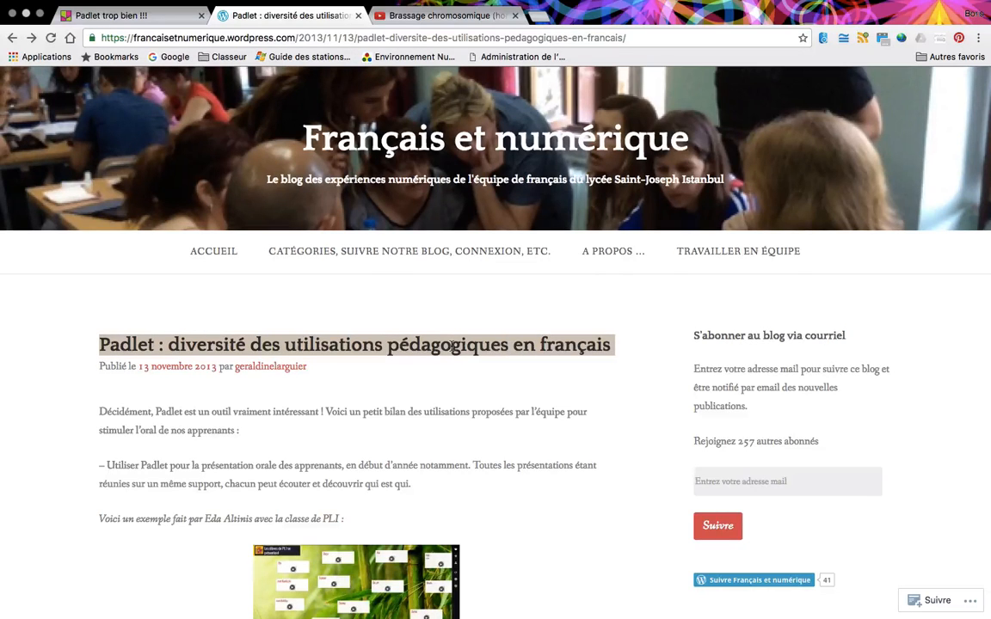
click(154, 17)
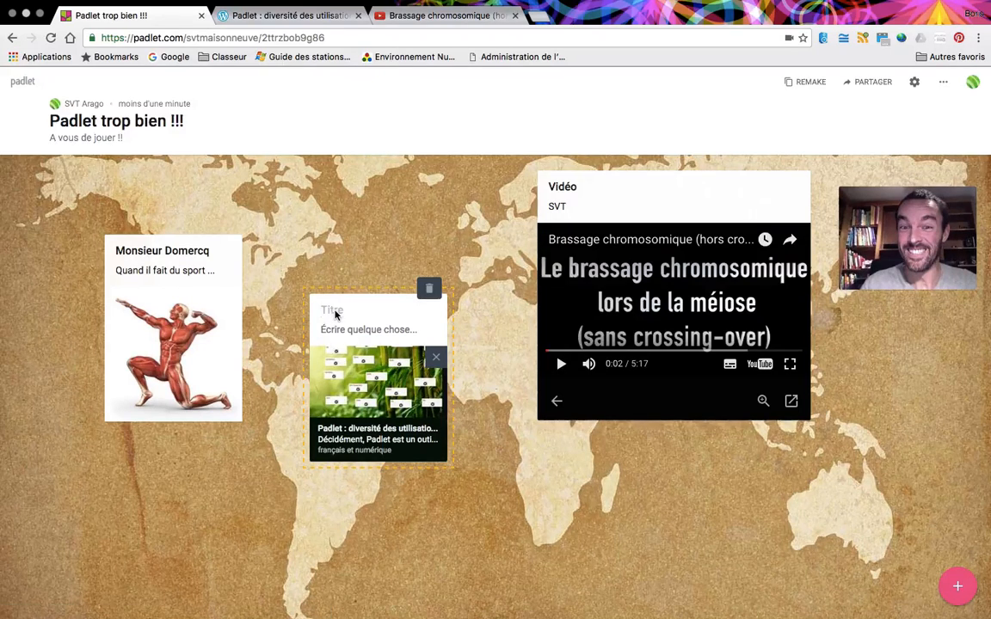
key(super+v)
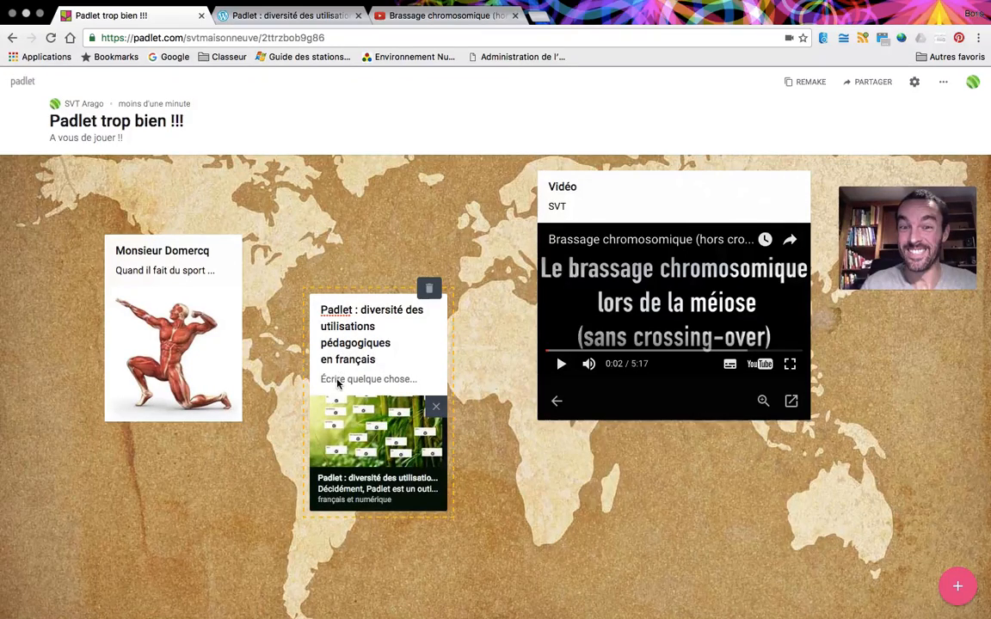
click(490, 368)
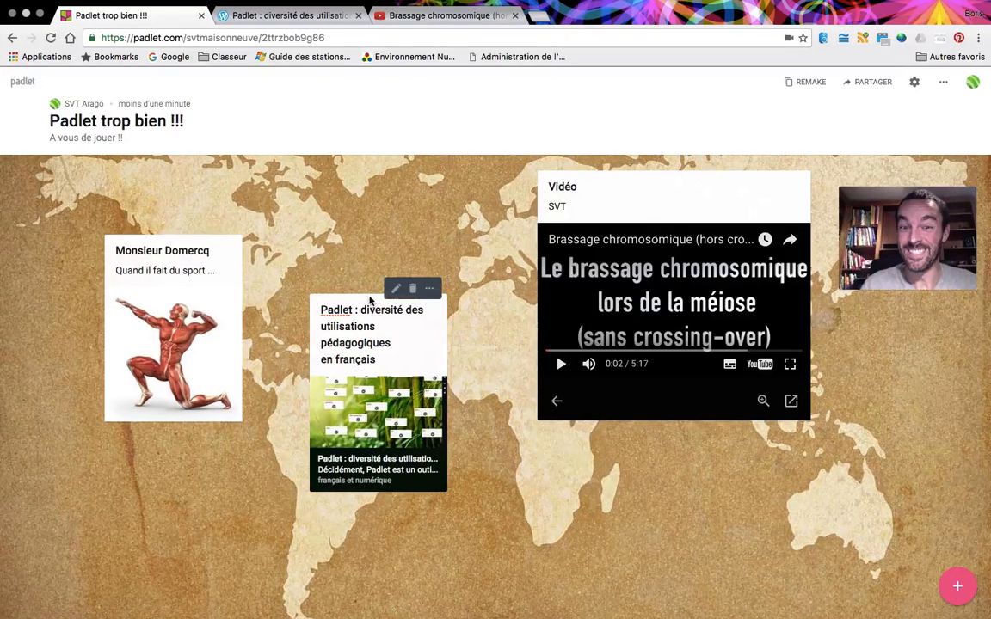
drag(375, 308, 372, 201)
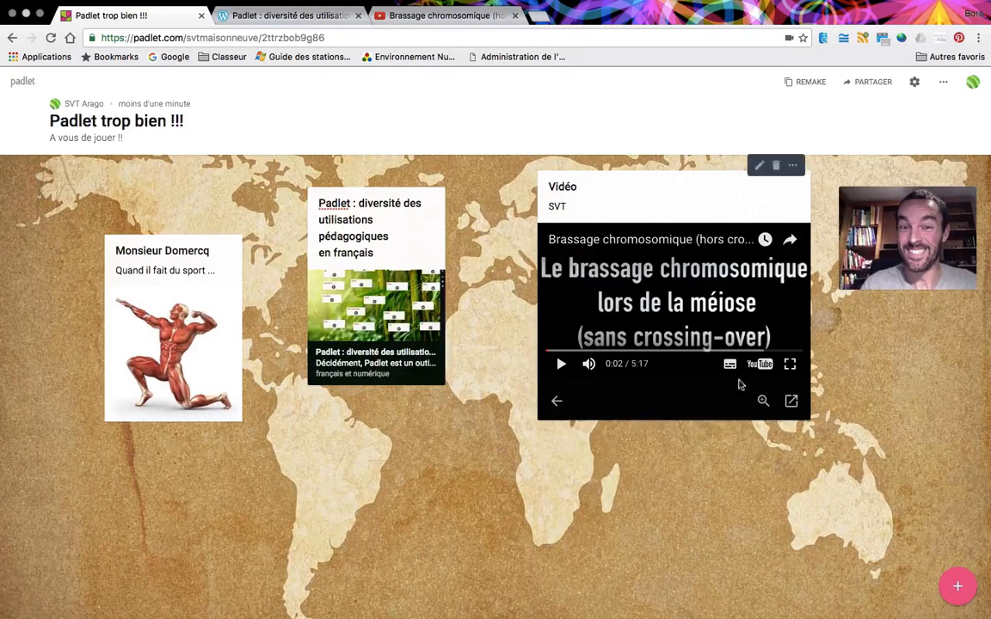
Step: Examine the padlet's sharing options, including its privacy modes and the permission levels offered to those with access
click(871, 86)
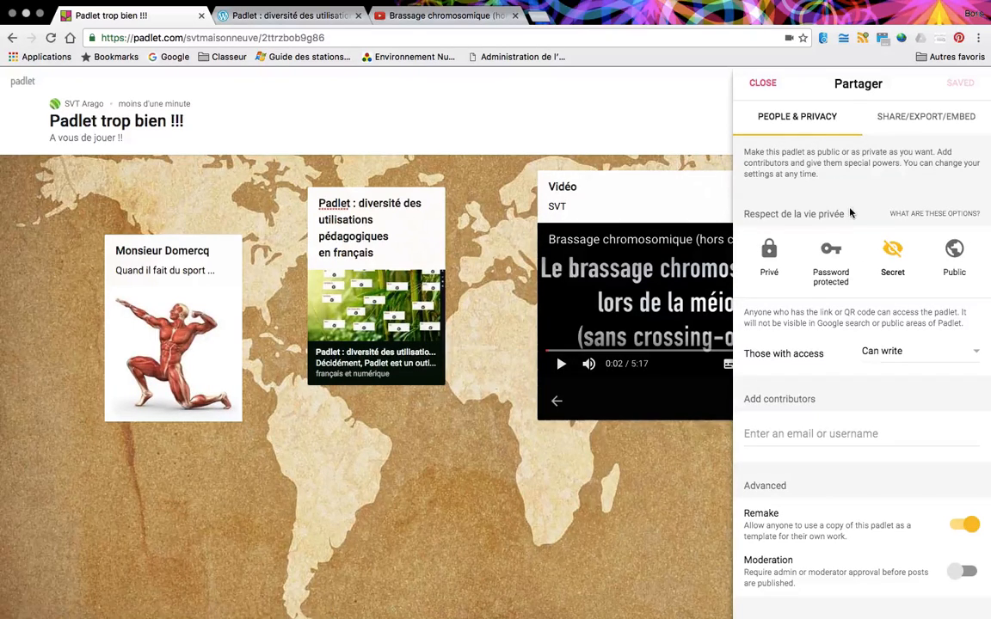
scroll(860, 224, down, 1)
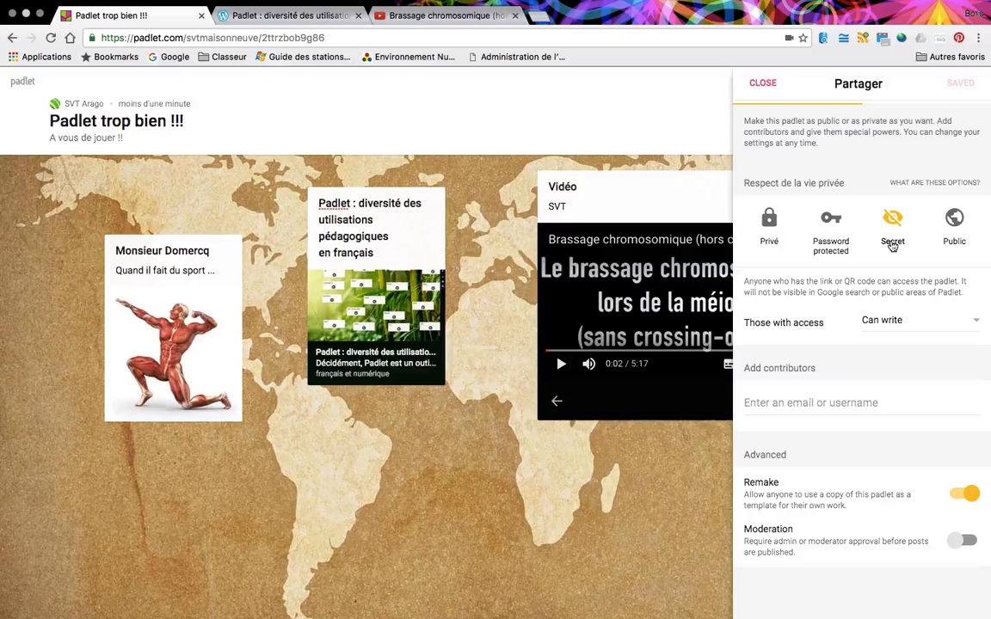
click(892, 319)
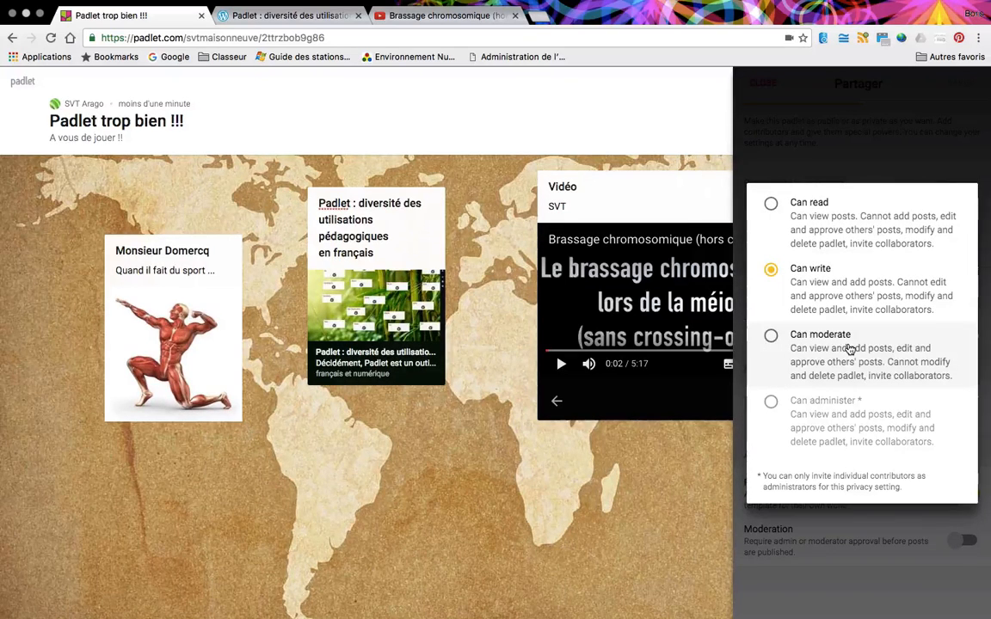
click(857, 131)
scroll(878, 497, down, 1)
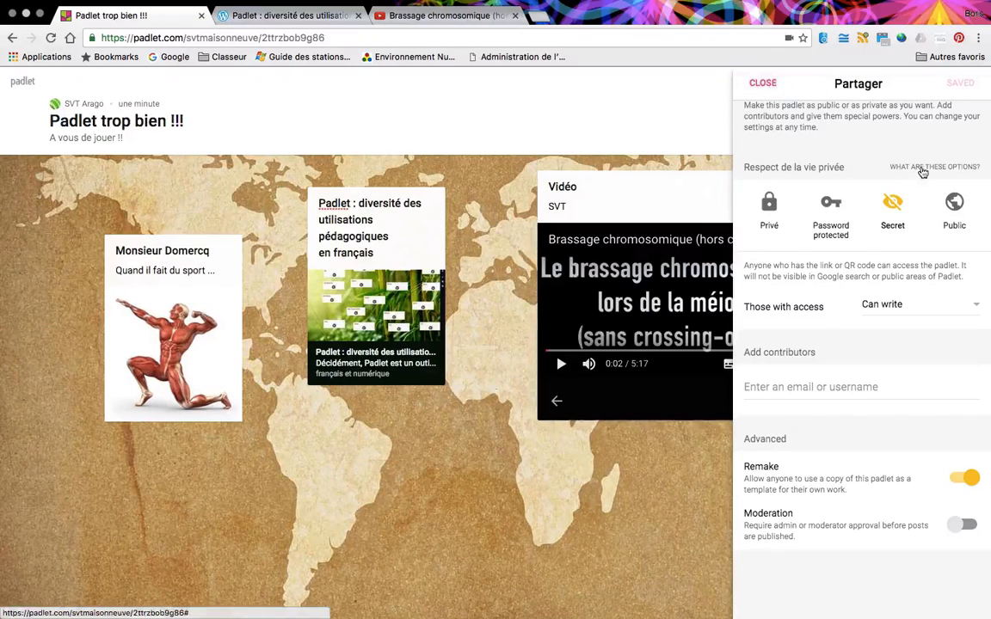
scroll(826, 146, up, 2)
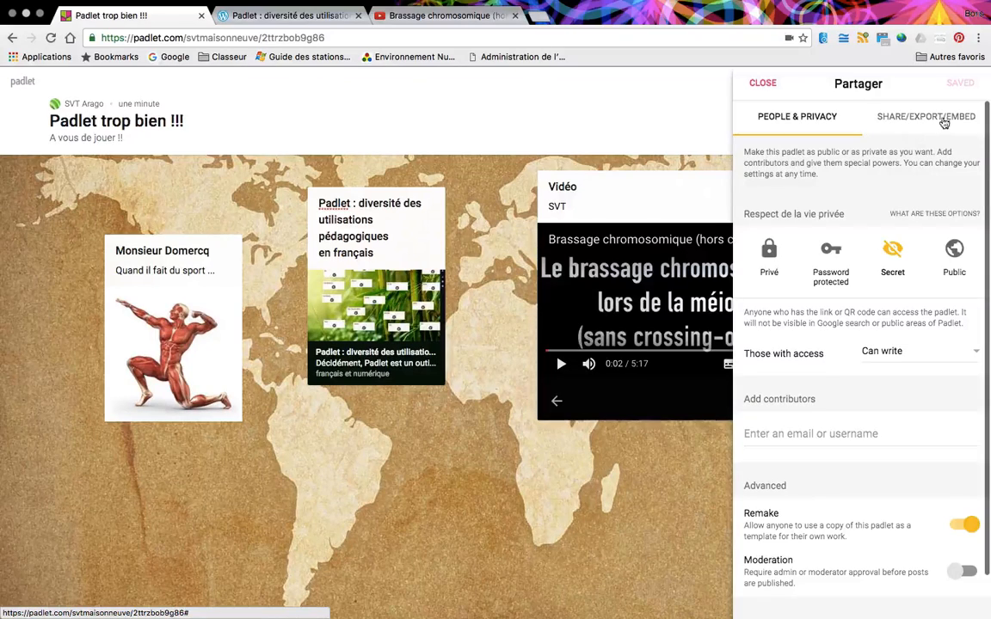
Step: Review the padlet's share and export options and copy the link to this padlet
click(939, 121)
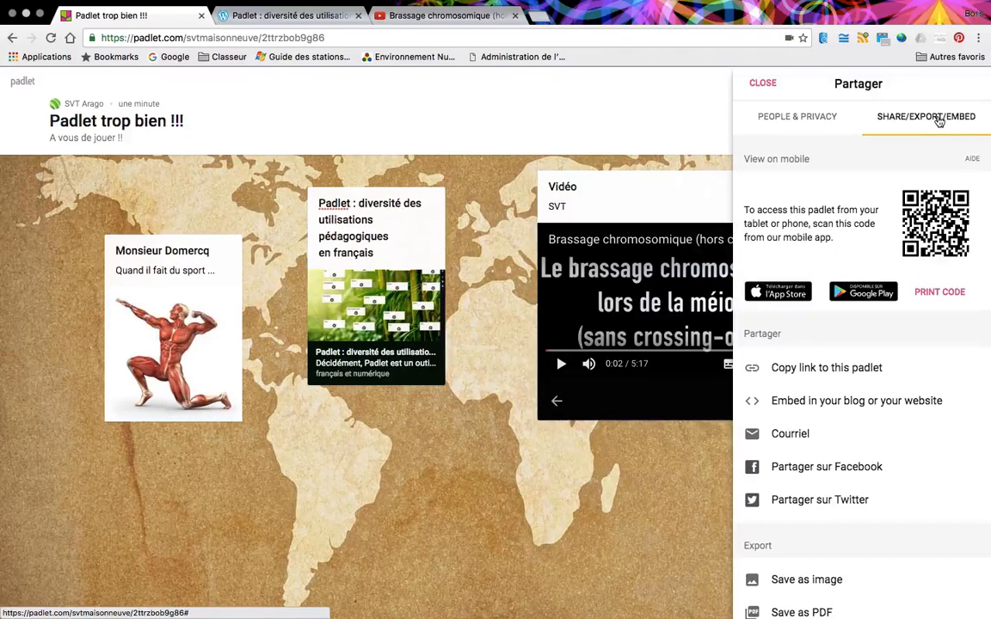
scroll(901, 269, down, 1)
scroll(902, 269, down, 2)
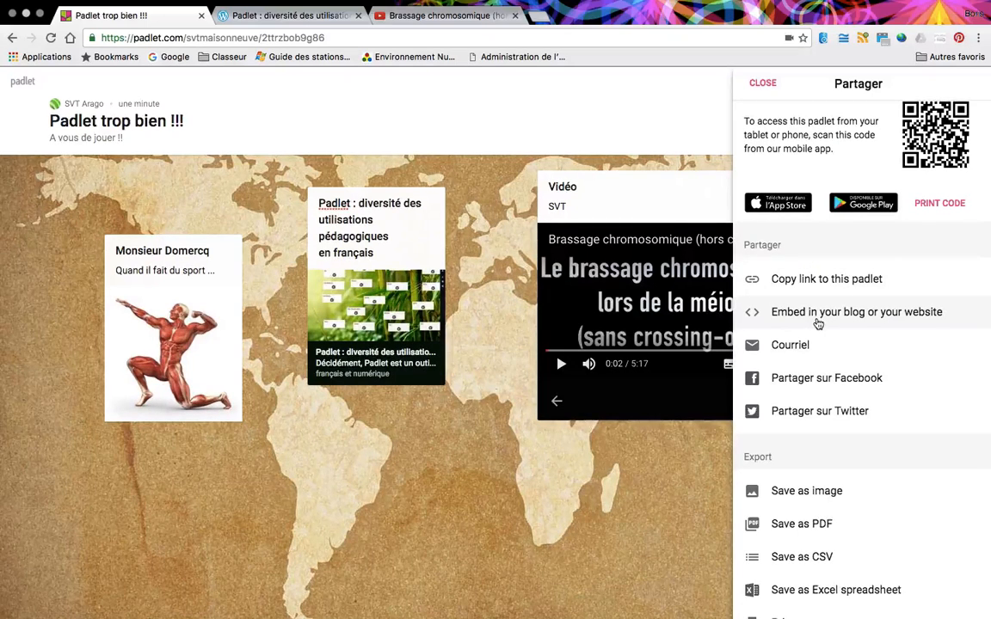
scroll(817, 323, up, 2)
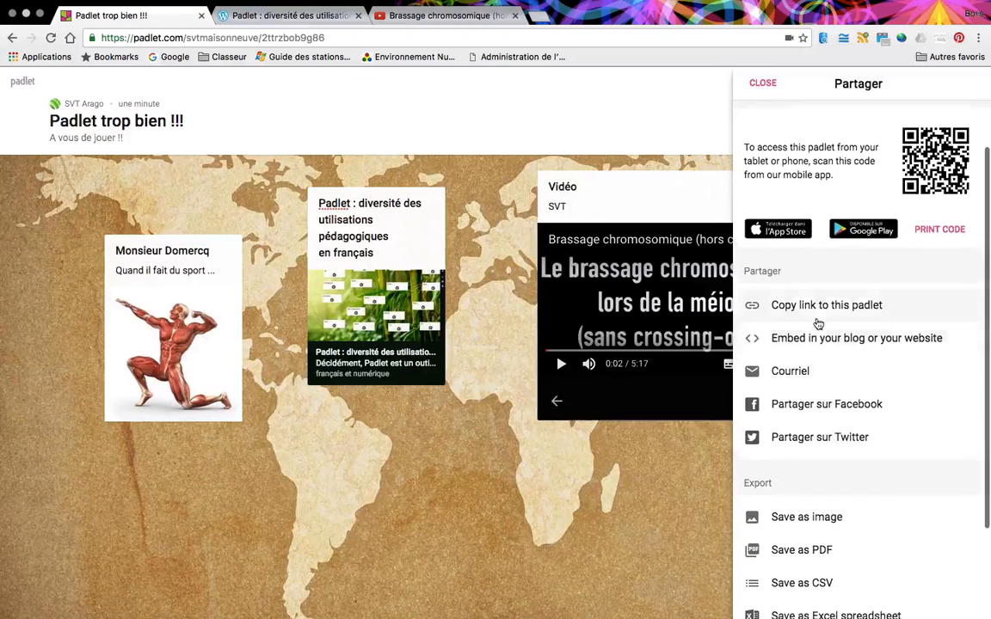
scroll(818, 323, up, 1)
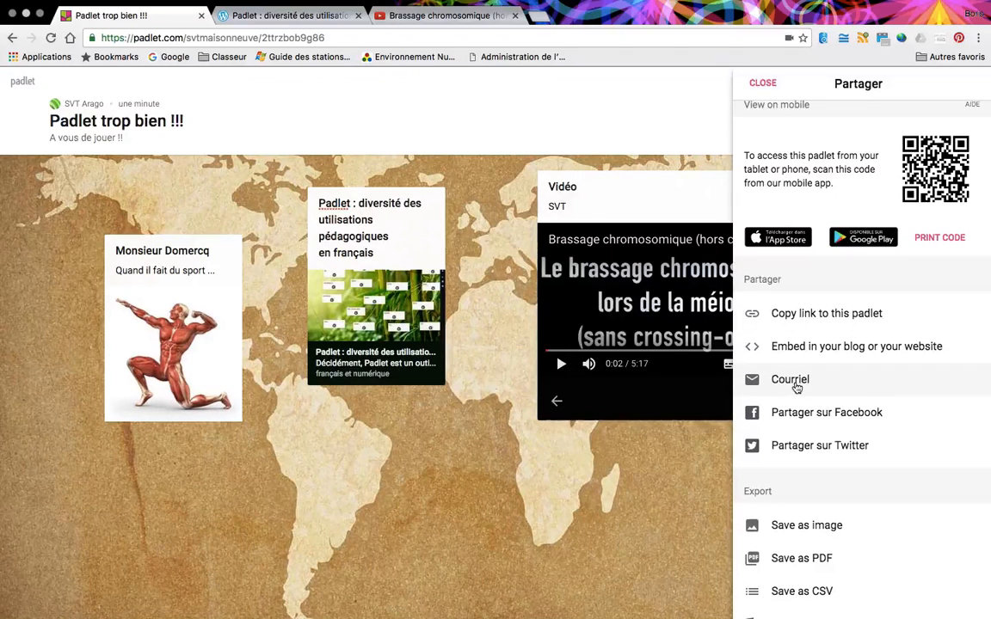
click(852, 316)
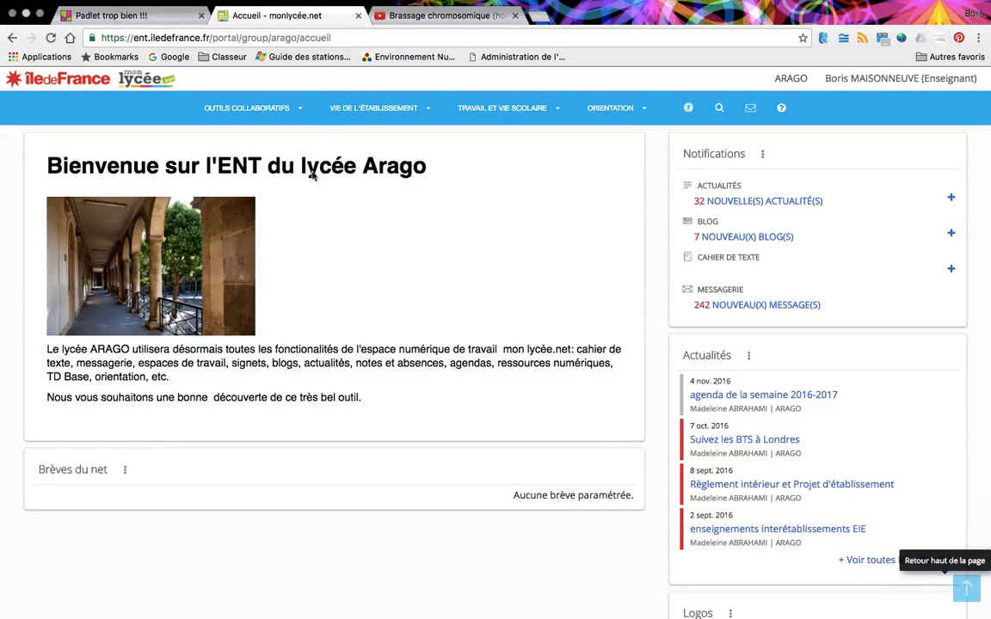
Step: In the monlycée.net portal's Signets, start a new bookmark and title it "Padlet test"
mouse_move(279, 104)
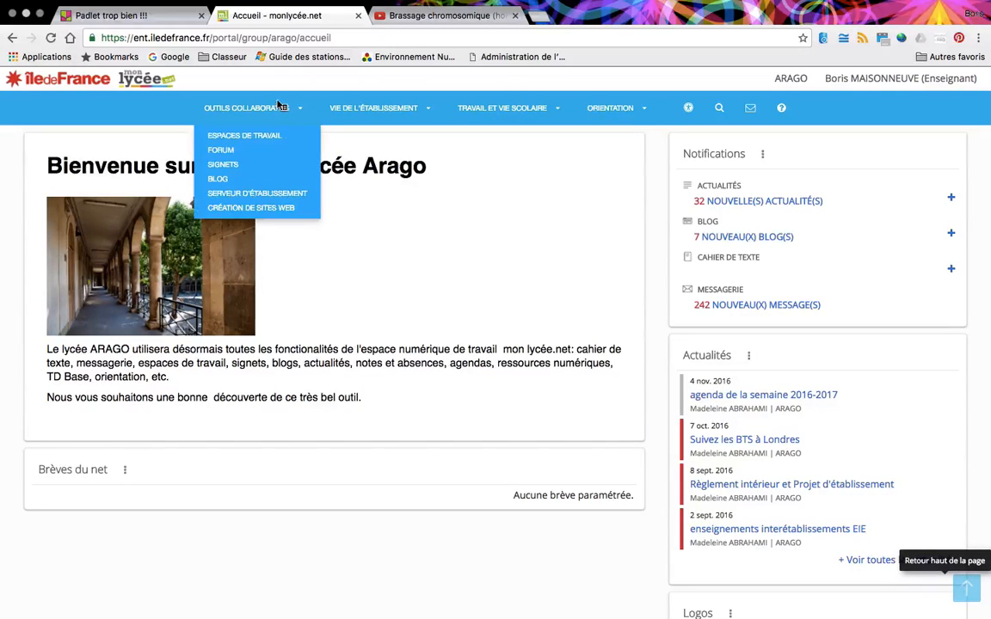
click(224, 165)
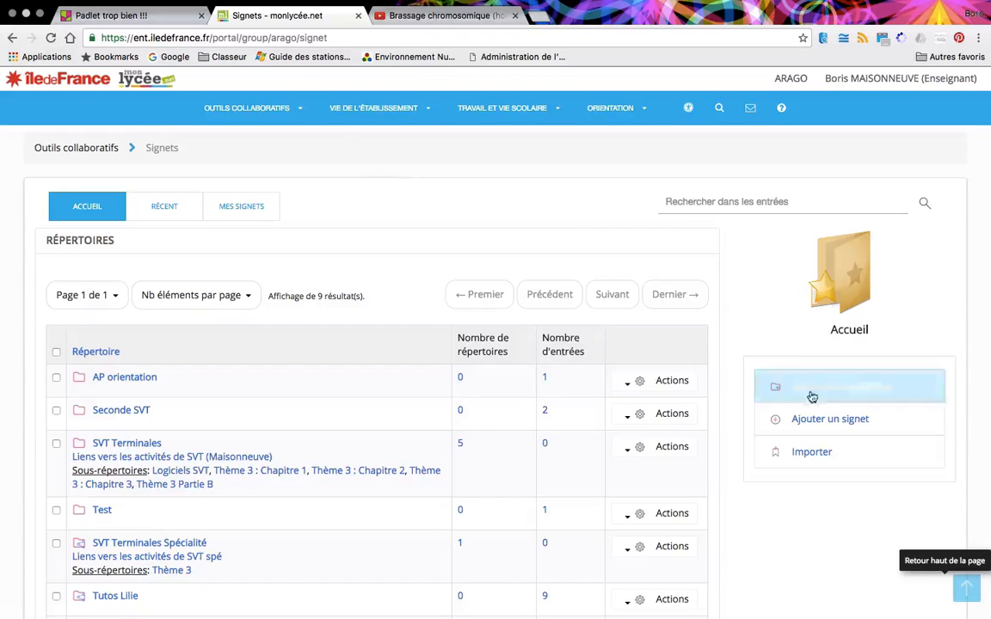
click(826, 418)
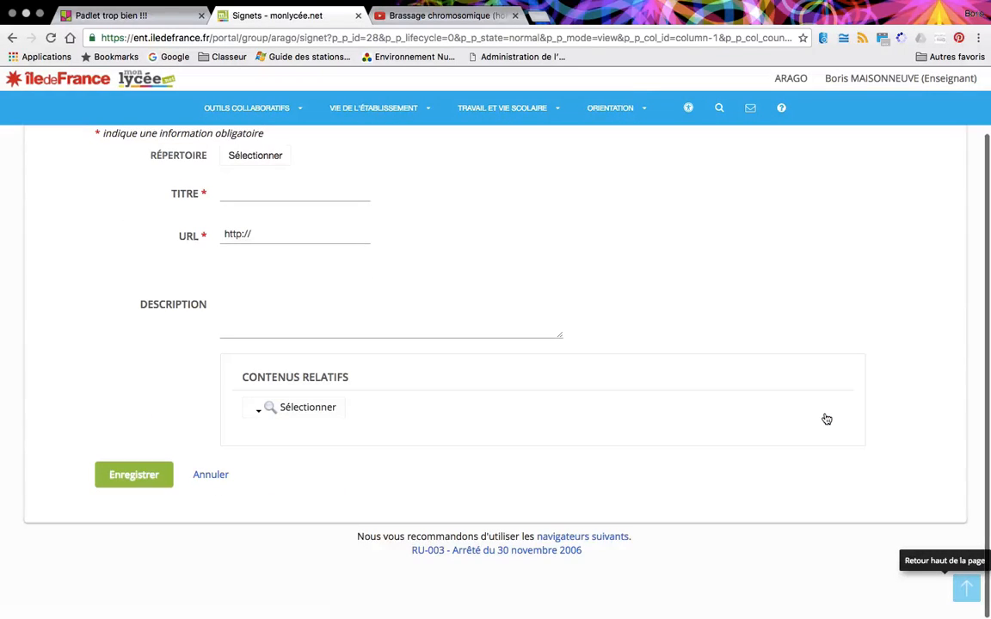
click(323, 187)
text(P)
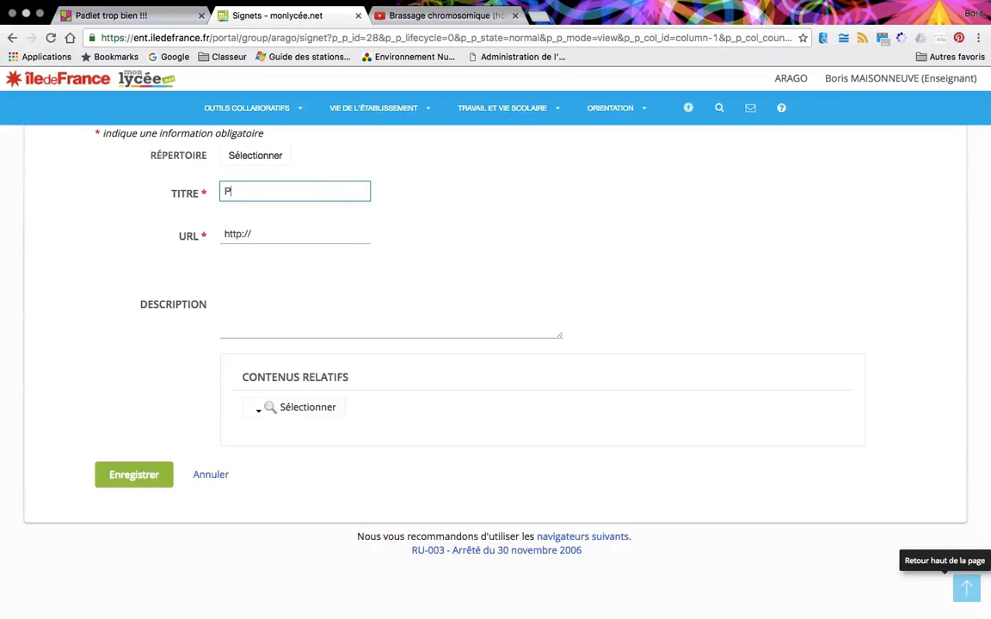
text(adlet test)
Step: Replace the bookmark's default URL with the copied padlet link
click(261, 235)
key(super+a)
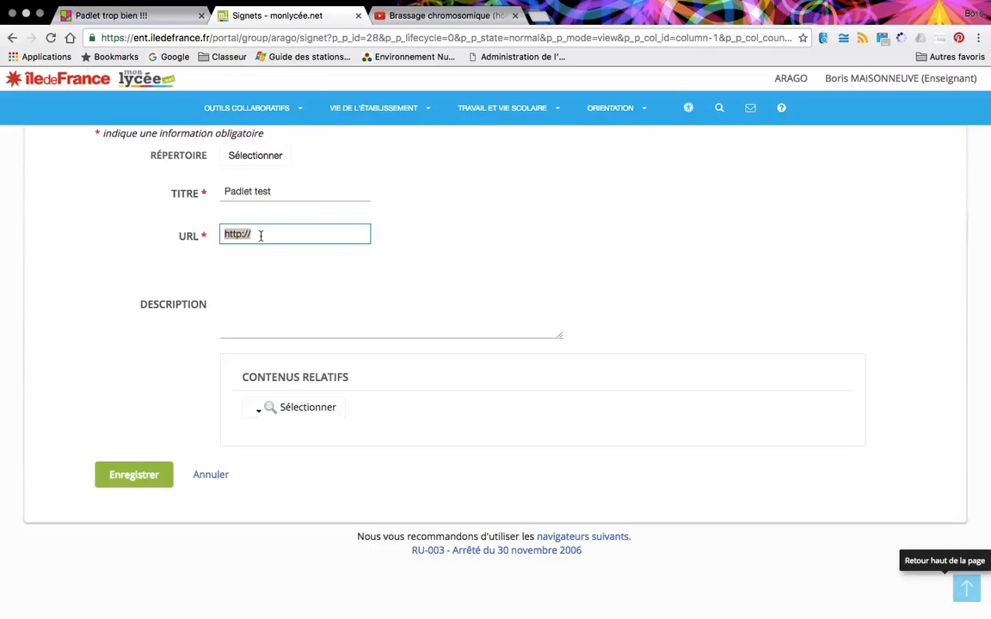
key(super+v)
right_click(261, 235)
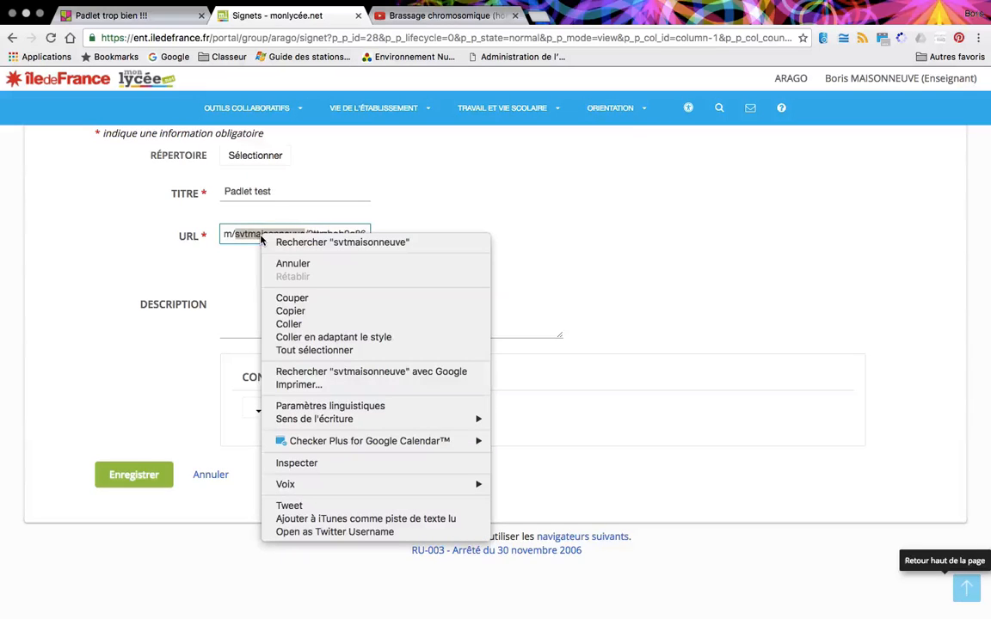
click(533, 245)
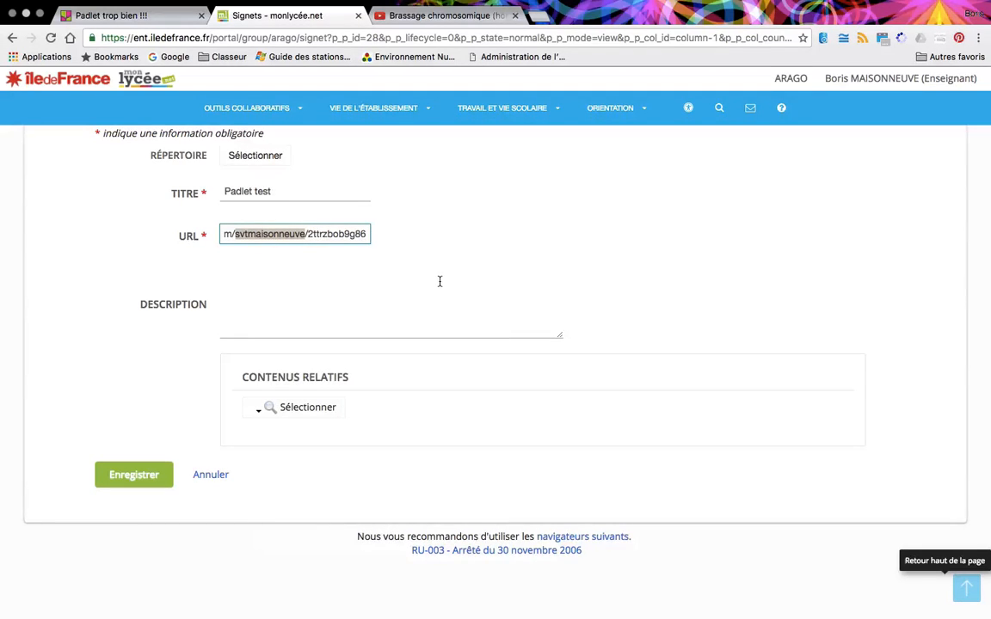
Step: Describe the bookmark as "Padlet de test" and save it
click(288, 320)
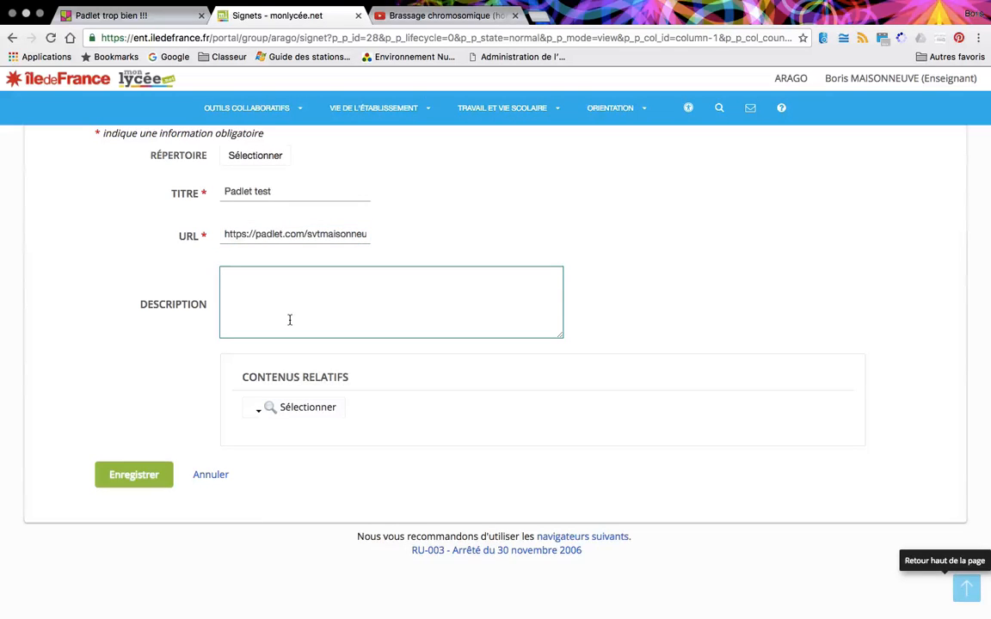
text(Padlet d')
key(BackSpace)
key(BackSpace)
text(de test ...)
click(159, 477)
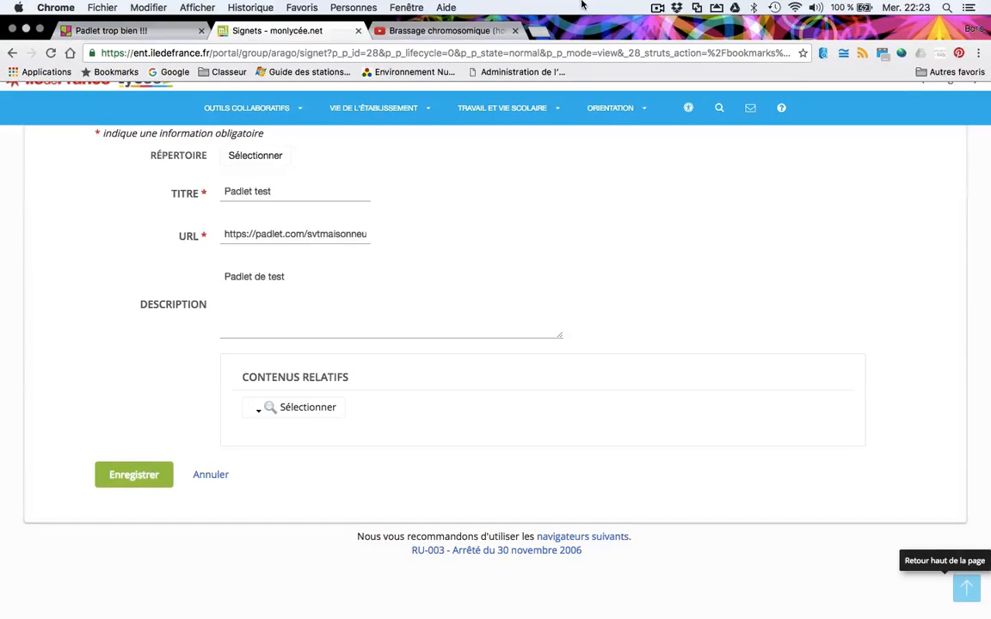
Step: Return to the Signets overview and display the recent bookmarks
scroll(439, 197, up, 3)
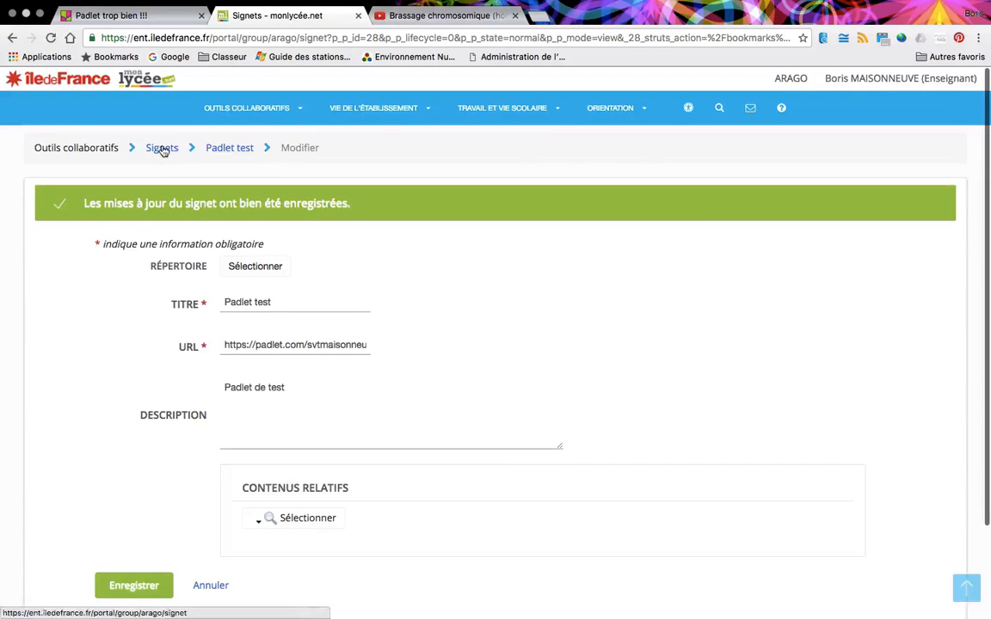
click(163, 149)
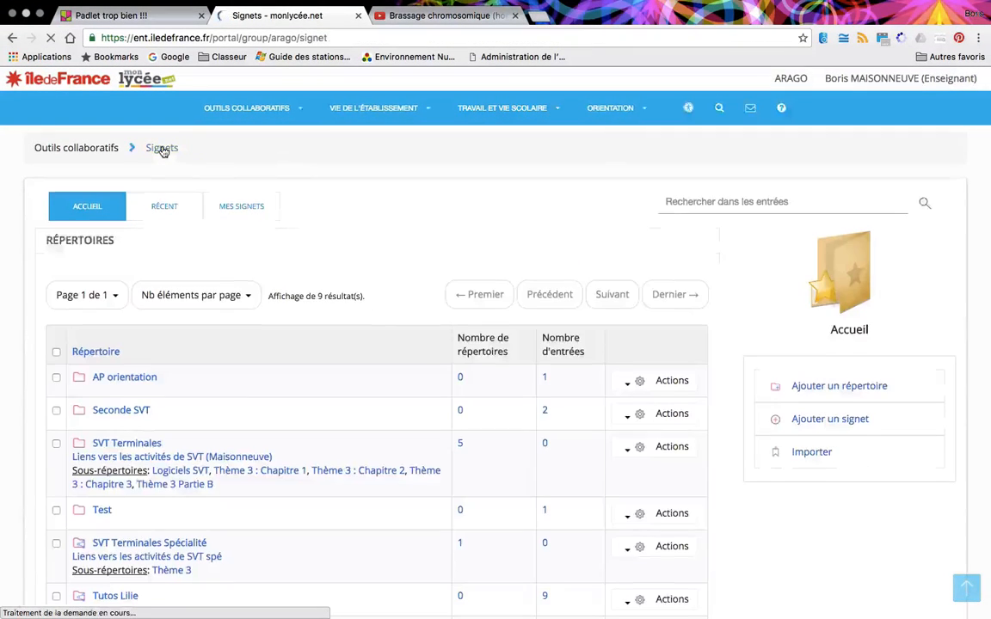
mouse_move(238, 112)
click(160, 215)
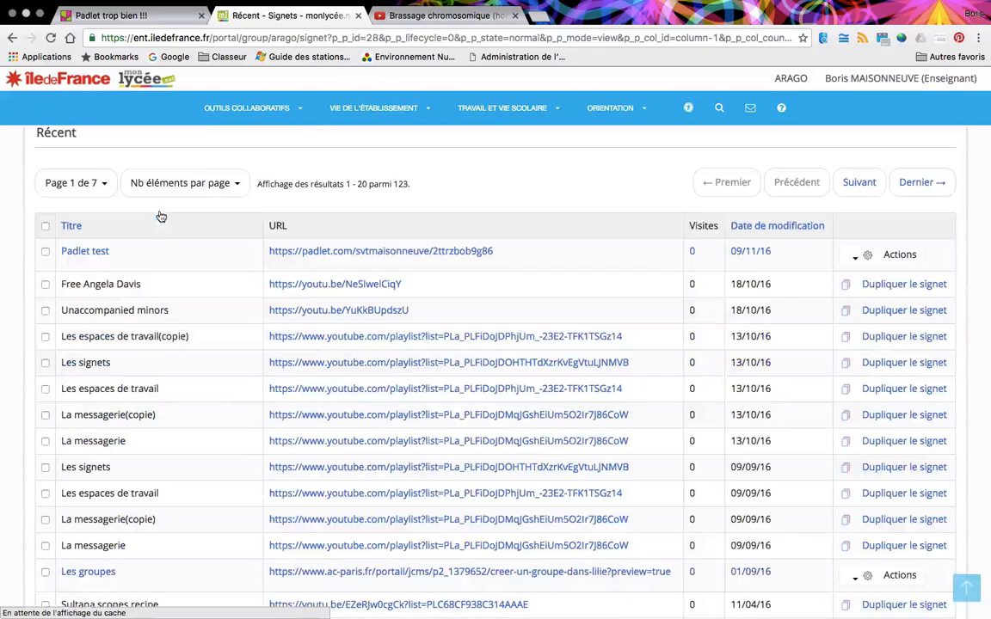
mouse_move(249, 107)
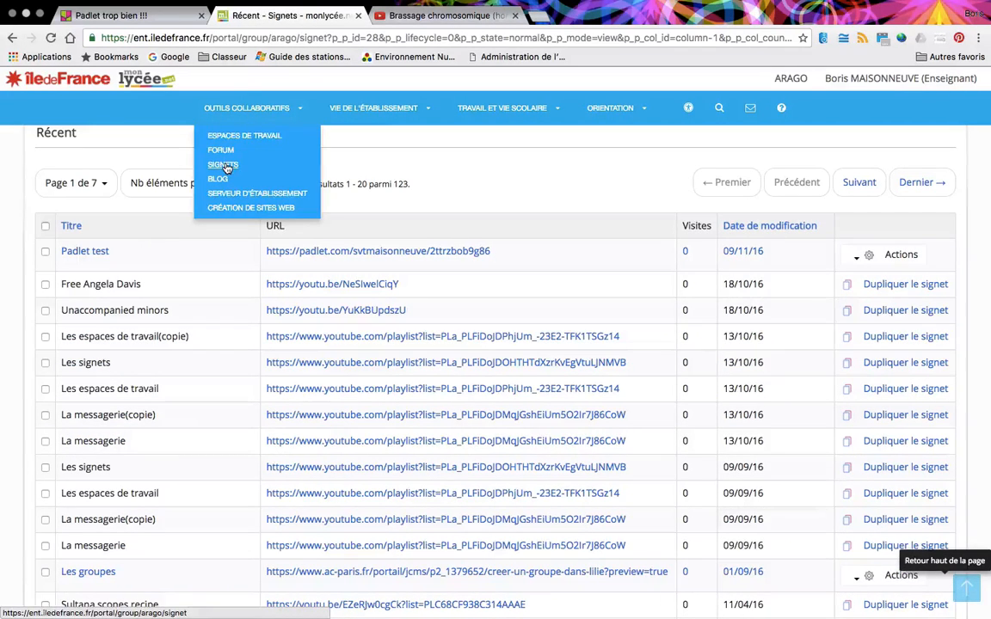